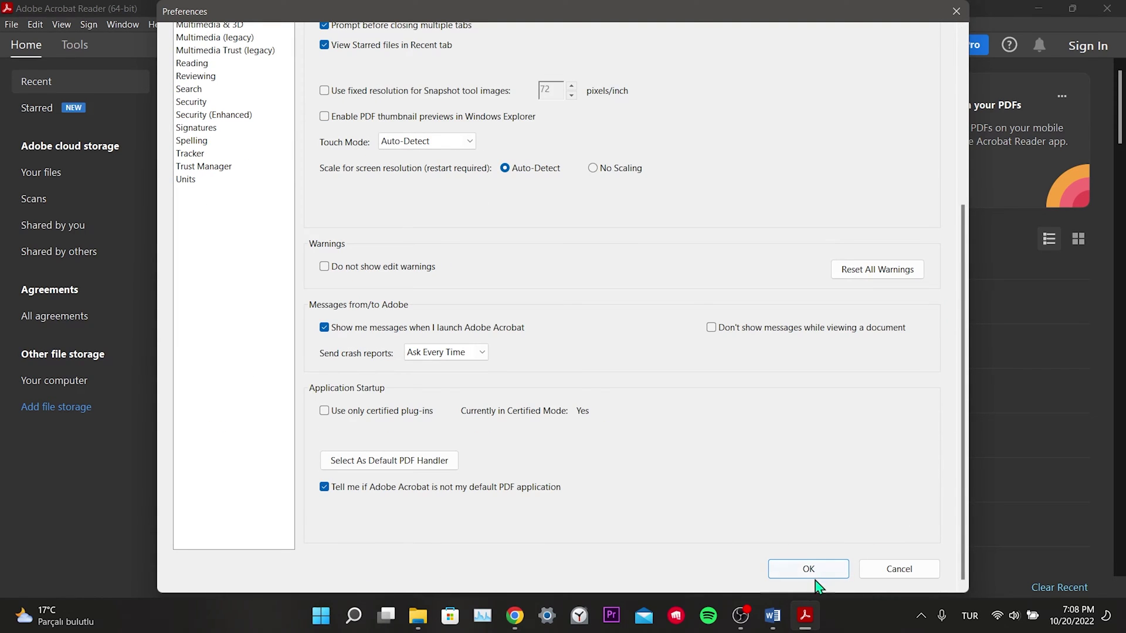
Disable Protected Mode at startup in the Security (Enhanced) preferences and leave the preferences
left_click(808, 568)
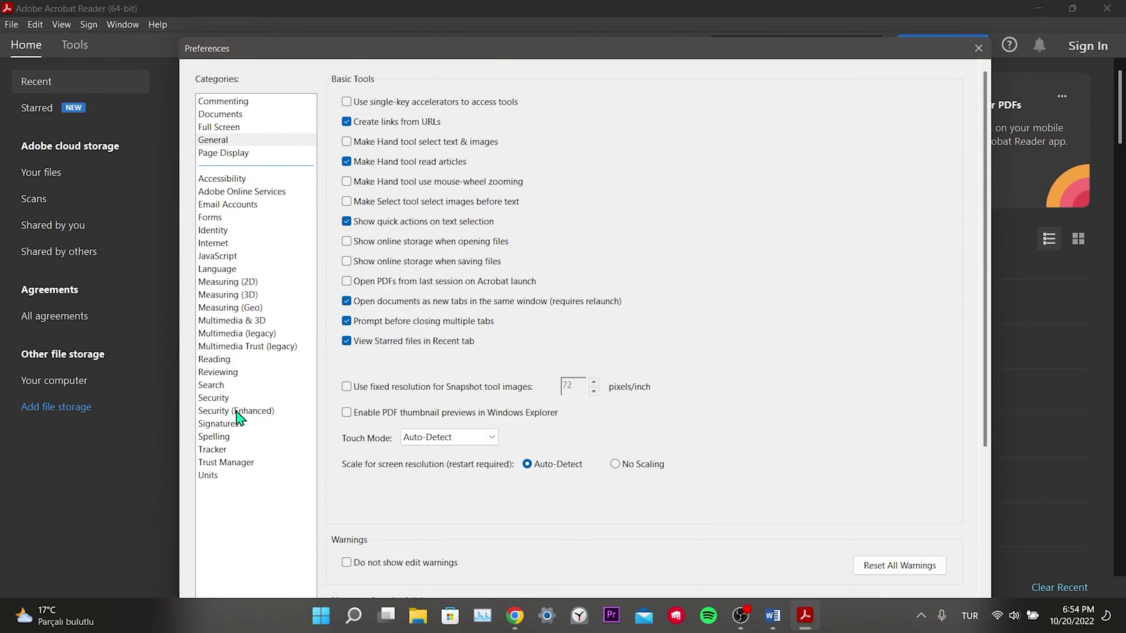
left_click(249, 412)
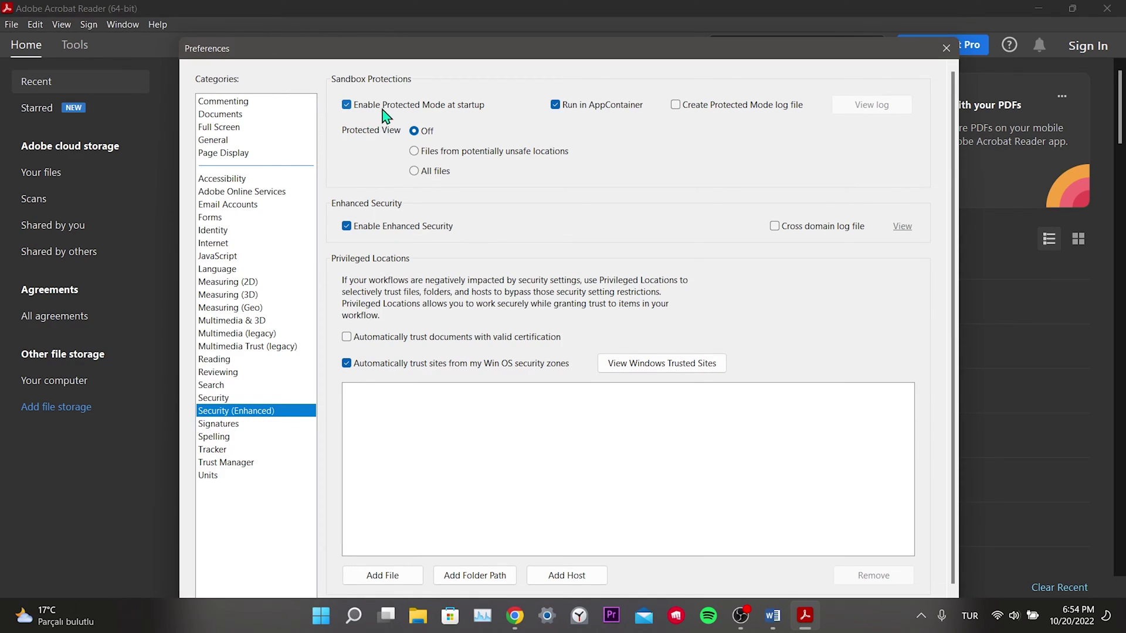
left_click(348, 106)
left_click(611, 377)
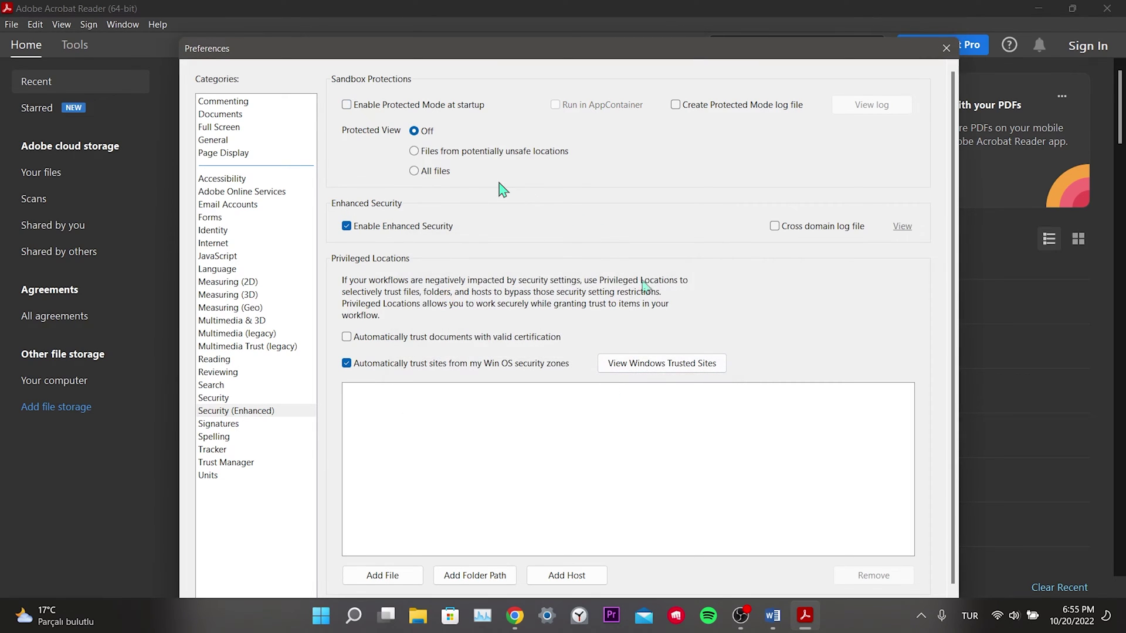
left_click(946, 47)
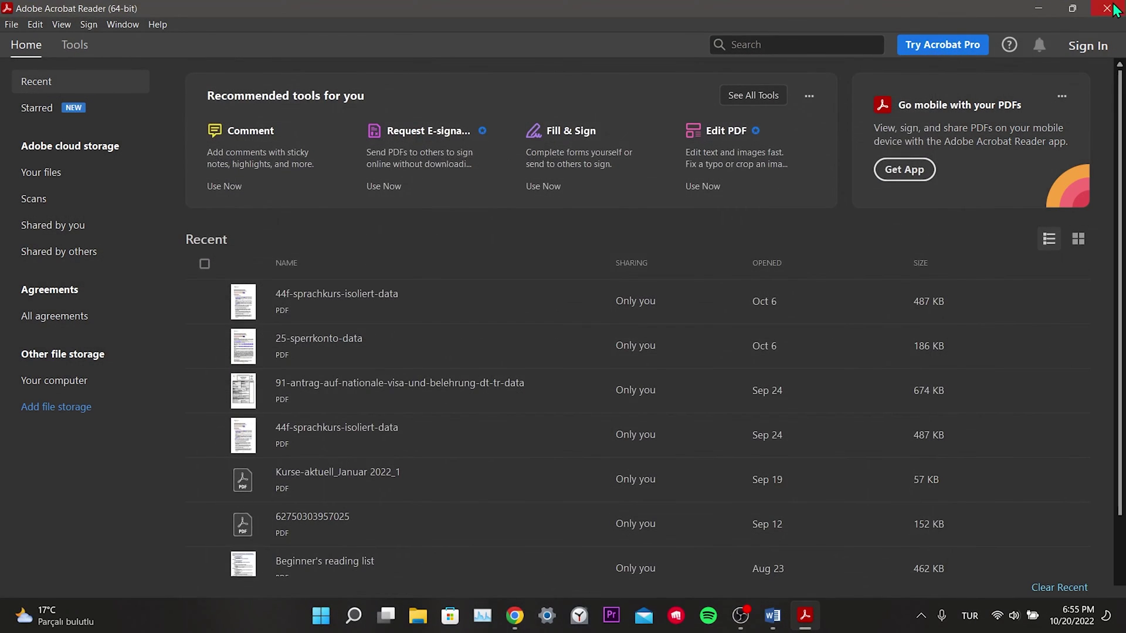
Close Acrobat Reader and reopen it from the desktop shortcut, check the hidden system tray programs, and minimize the window
left_click(1114, 8)
double_click(27, 309)
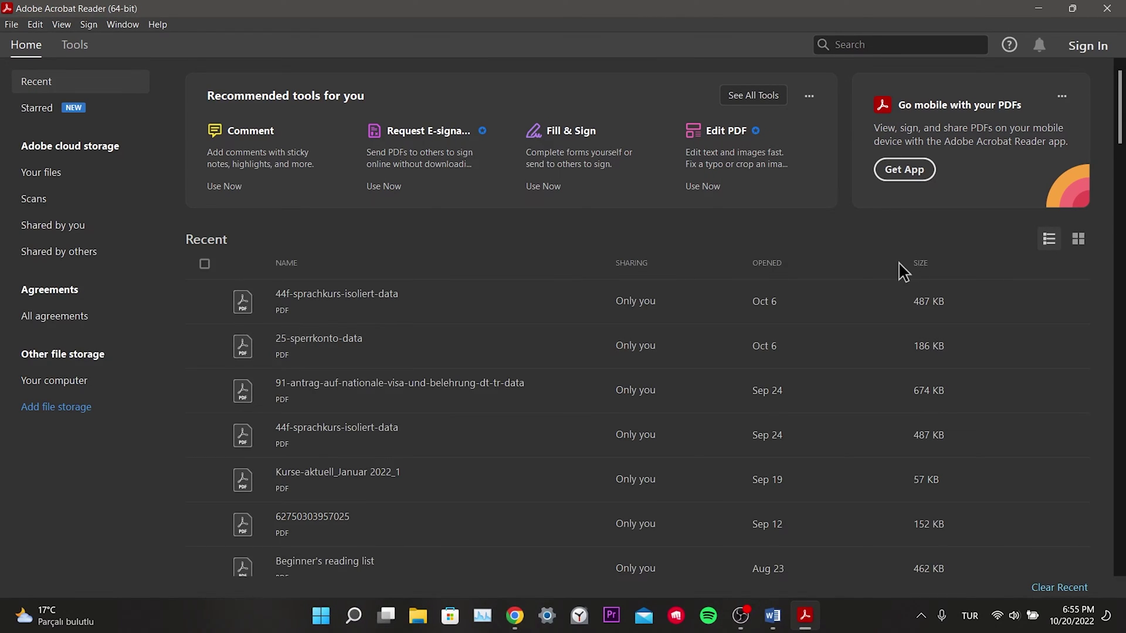
left_click(921, 616)
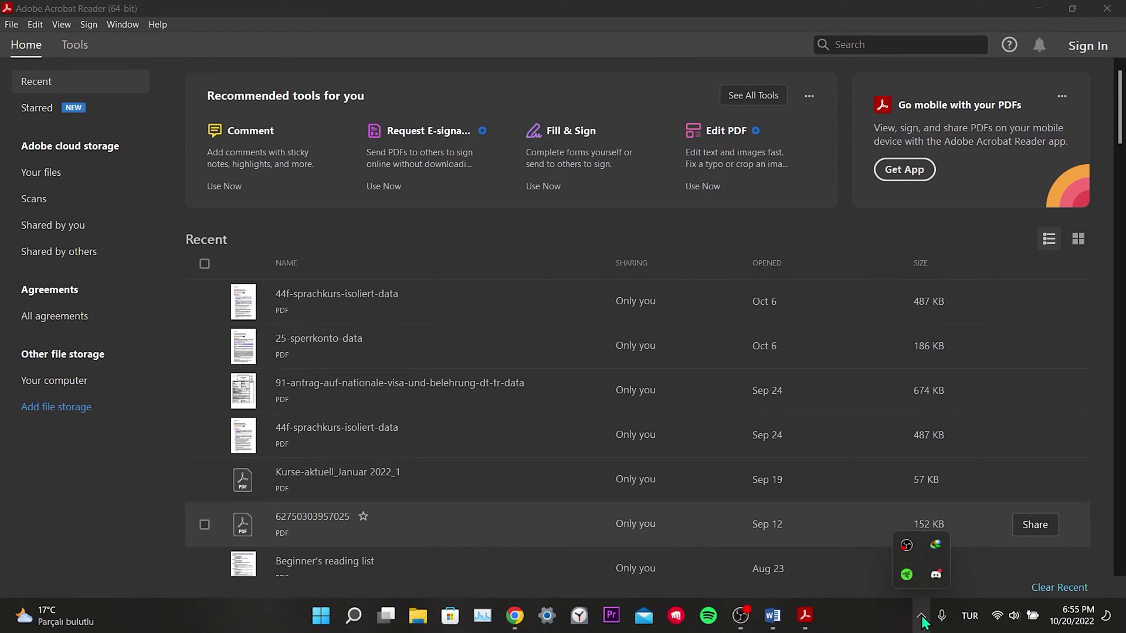
left_click(921, 617)
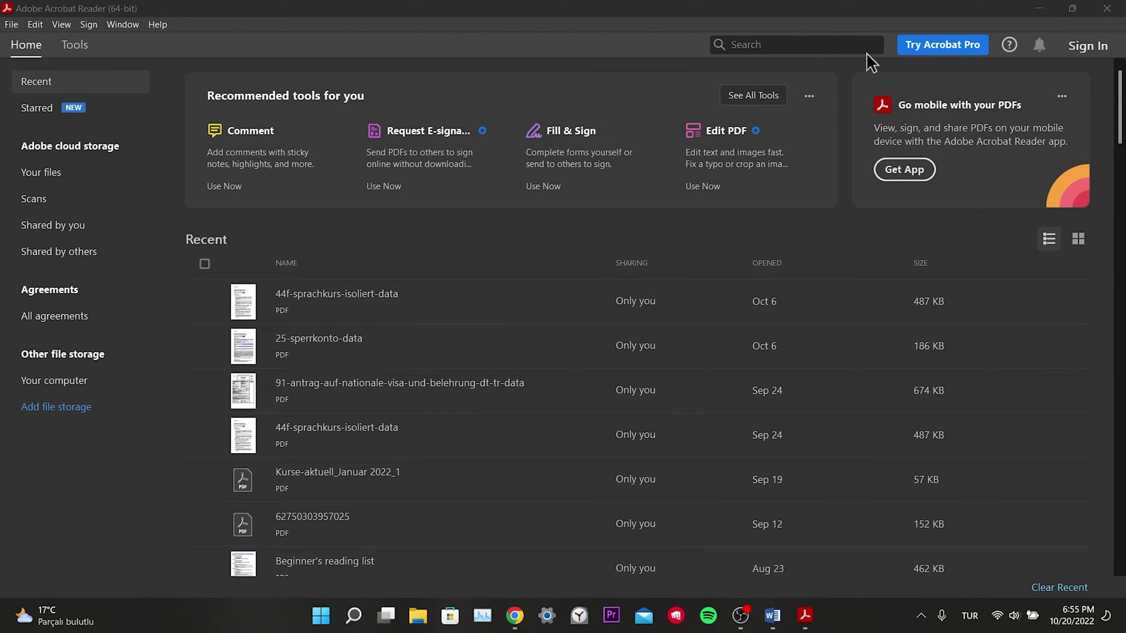
left_click(1035, 9)
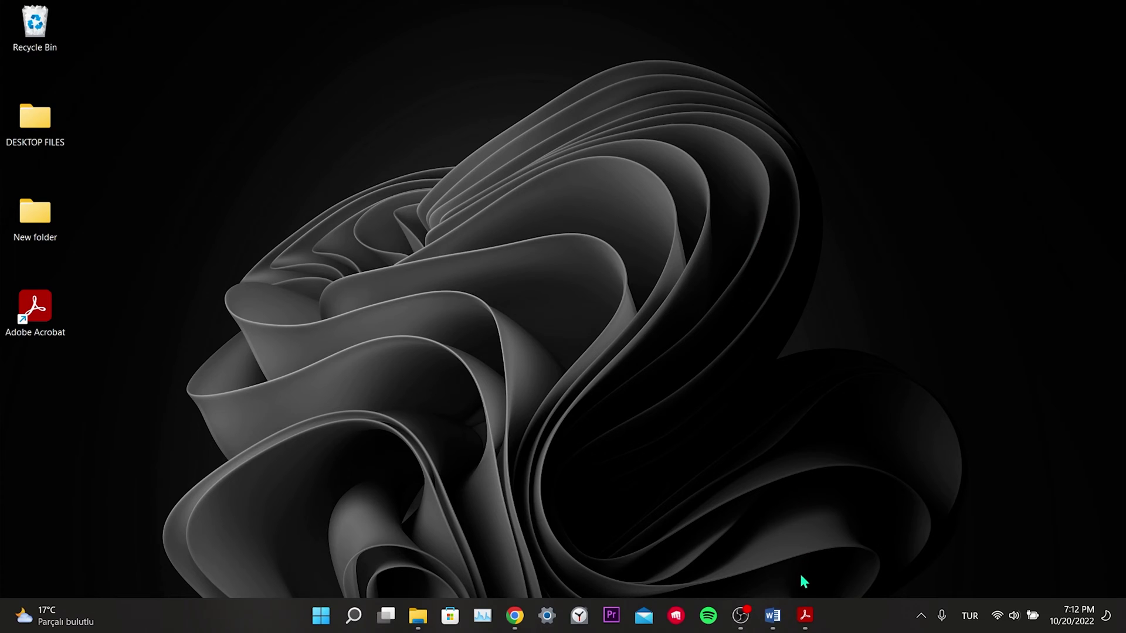
Restore the Acrobat Reader window and run Repair Installation
left_click(805, 615)
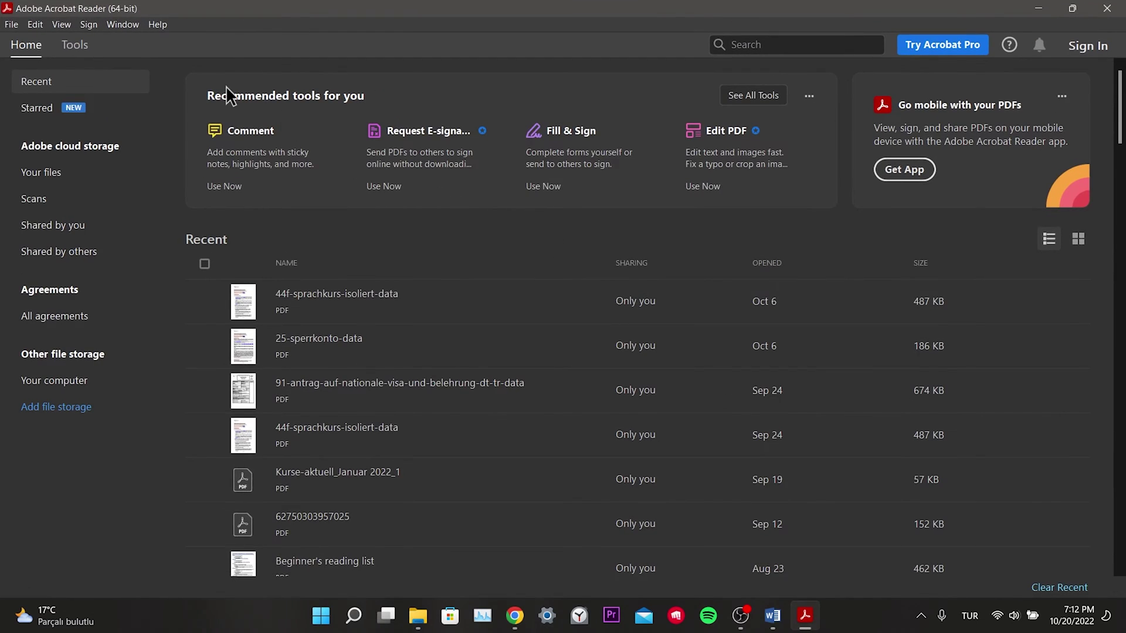
left_click(157, 24)
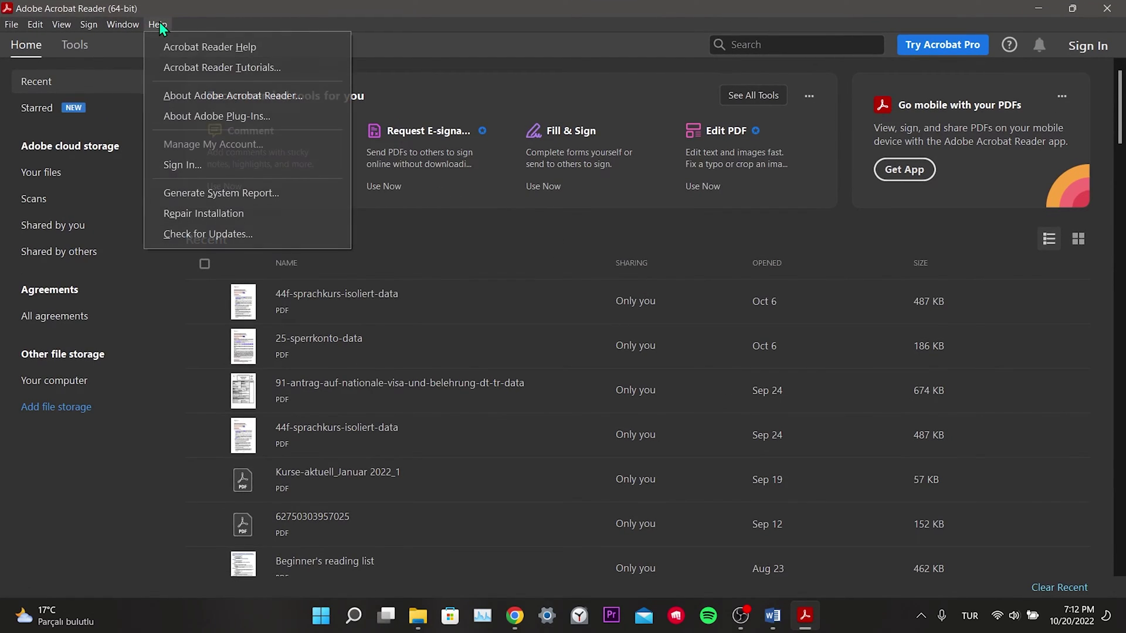
left_click(200, 211)
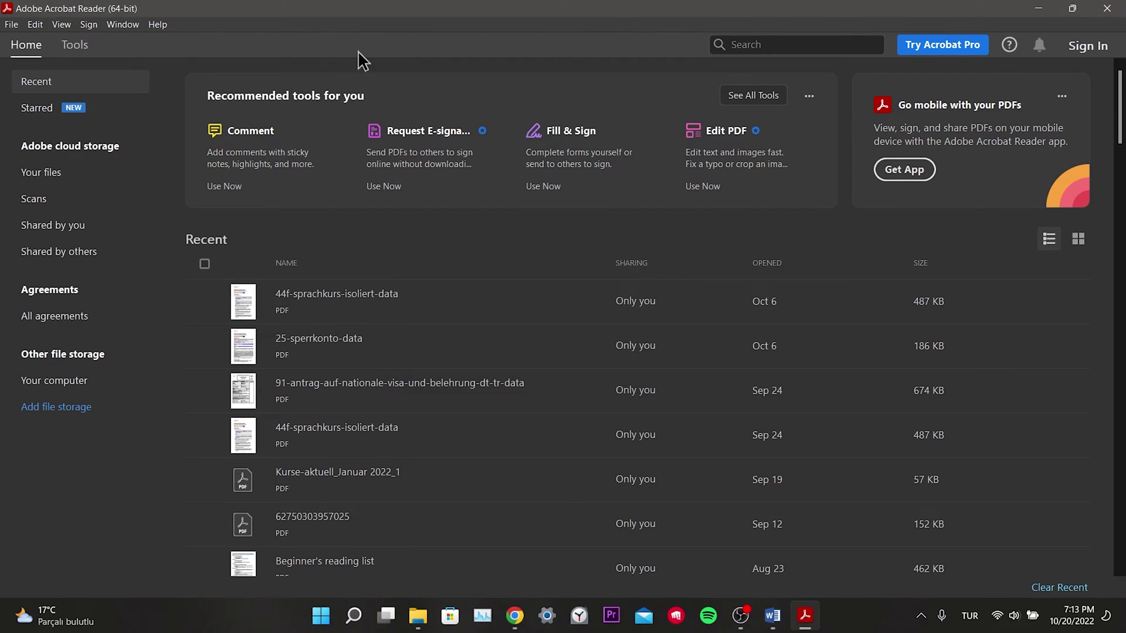
Restart Acrobat Reader from its desktop shortcut after the repair and minimize its window
left_click(1106, 8)
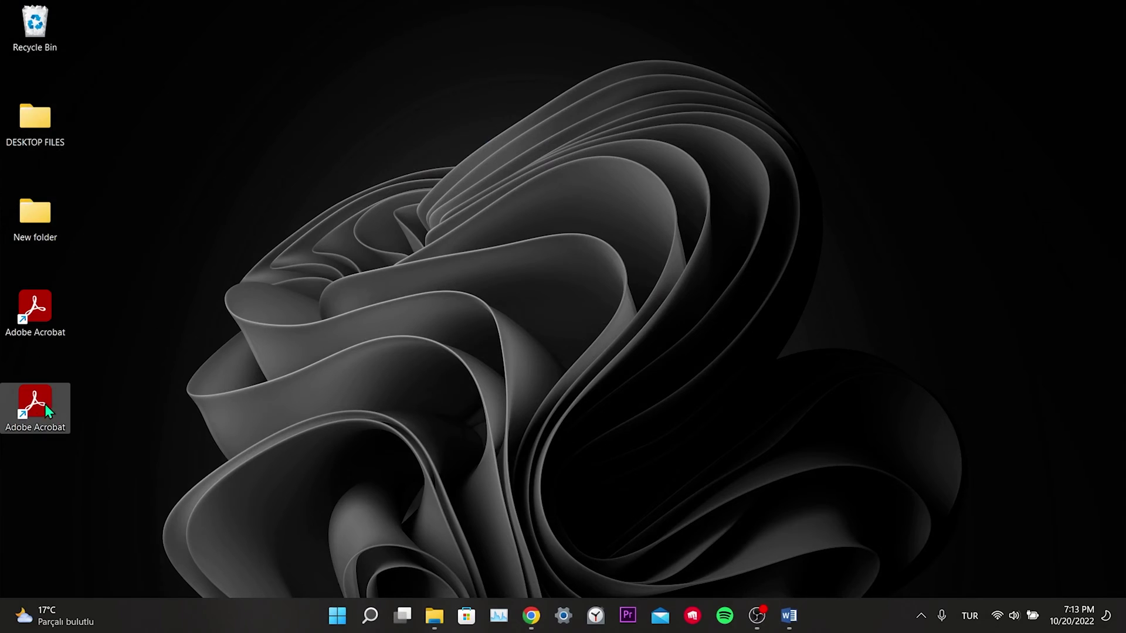
left_click_drag(41, 408, 72, 418)
left_click(34, 323)
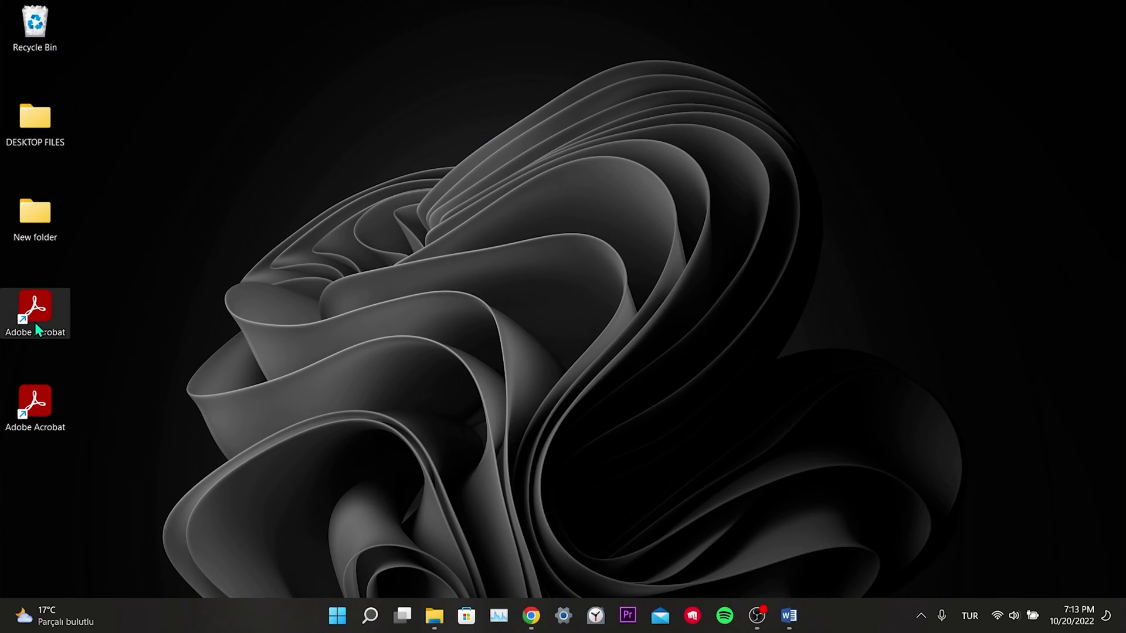
left_click_drag(34, 323, 47, 397)
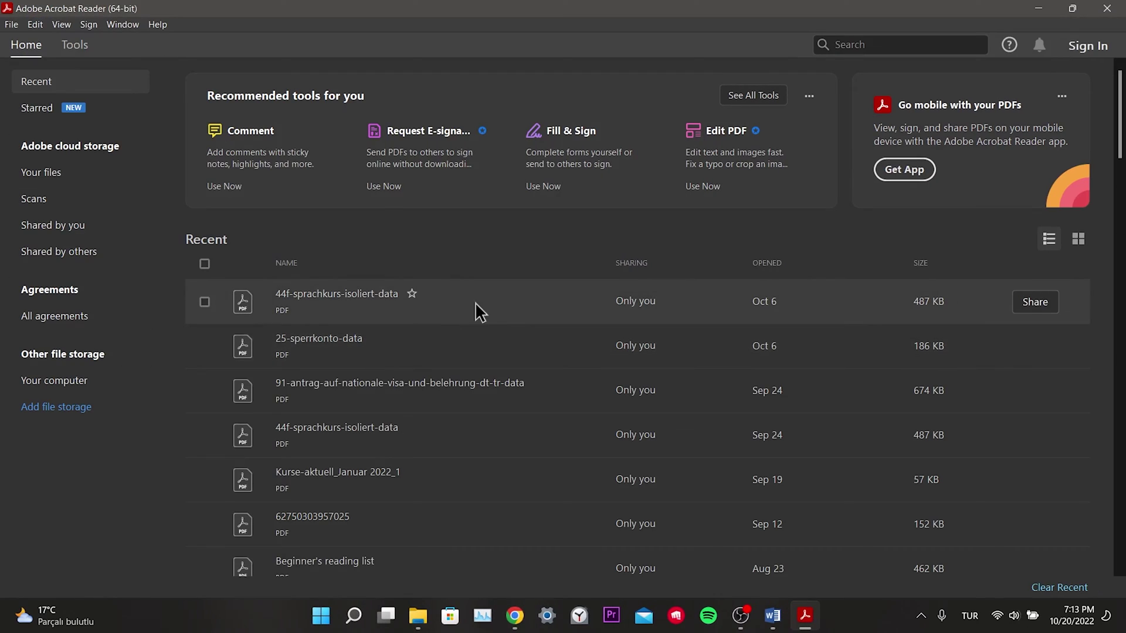
left_click(1042, 9)
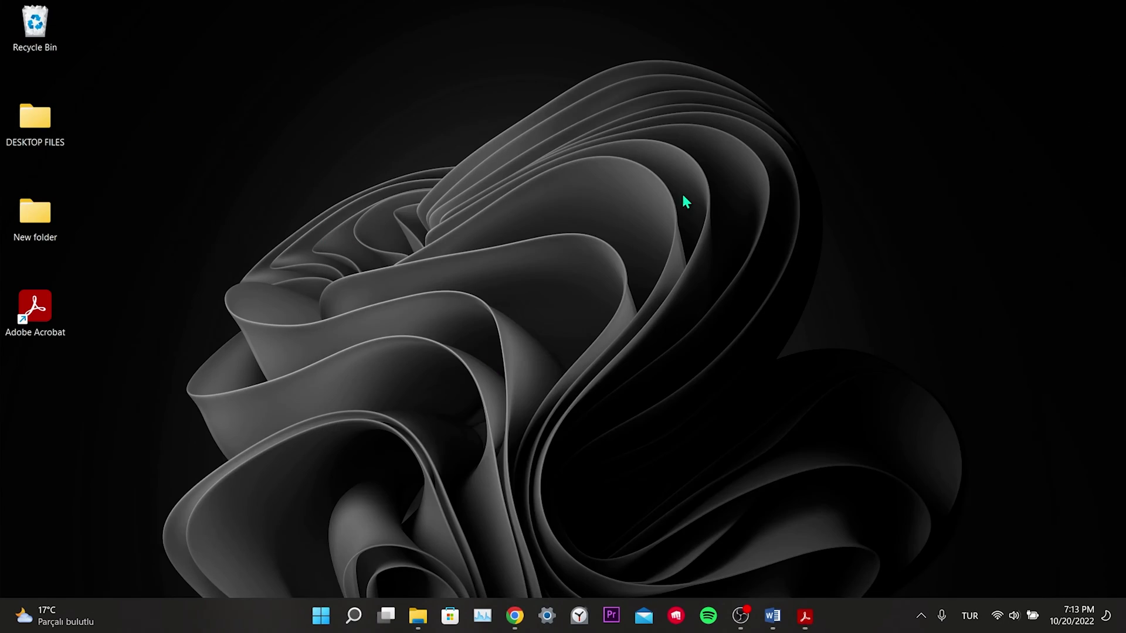
right_click(795, 226)
left_click(850, 286)
Switch to Chrome, open the Notepad++ downloads page from the search results, and save the v8.4.6 64-bit installer to the Desktop
left_click(515, 616)
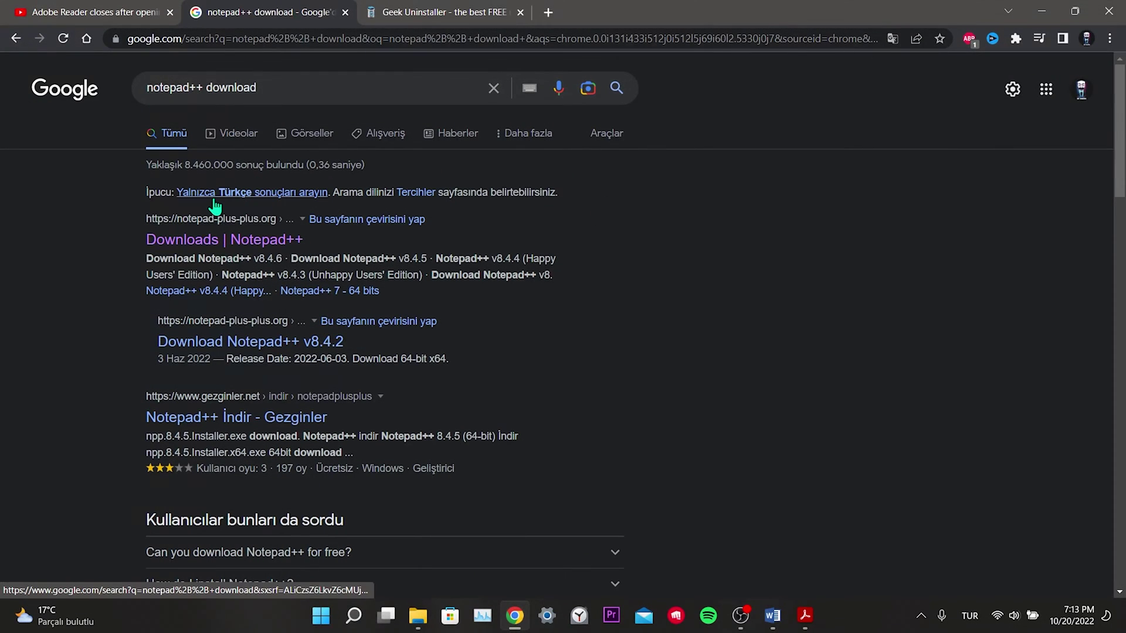
left_click(206, 243)
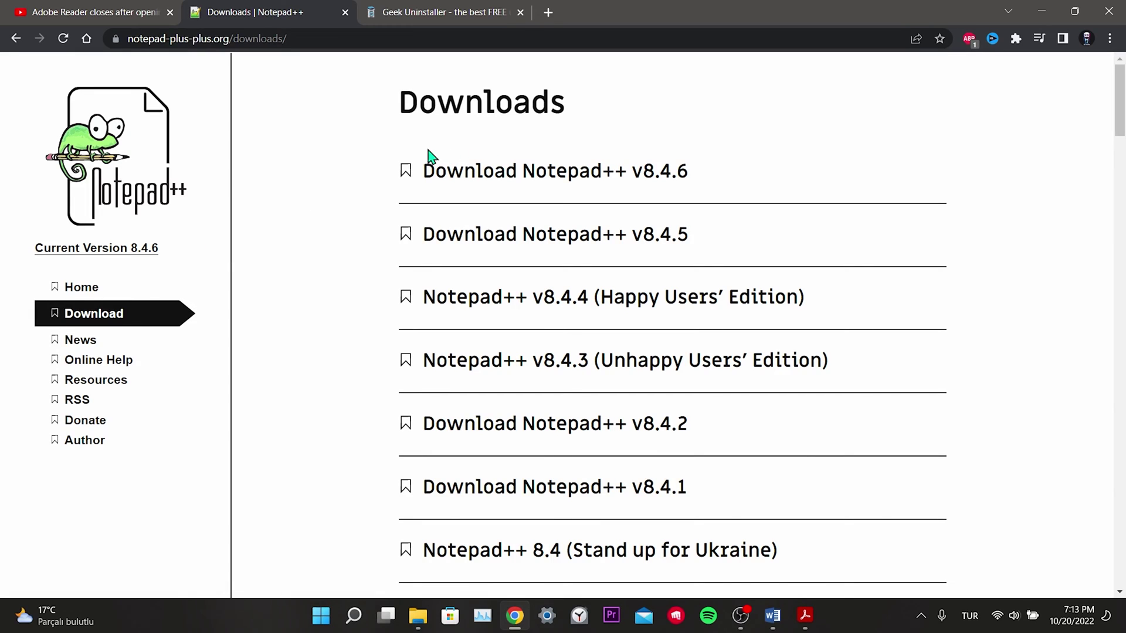
left_click(473, 183)
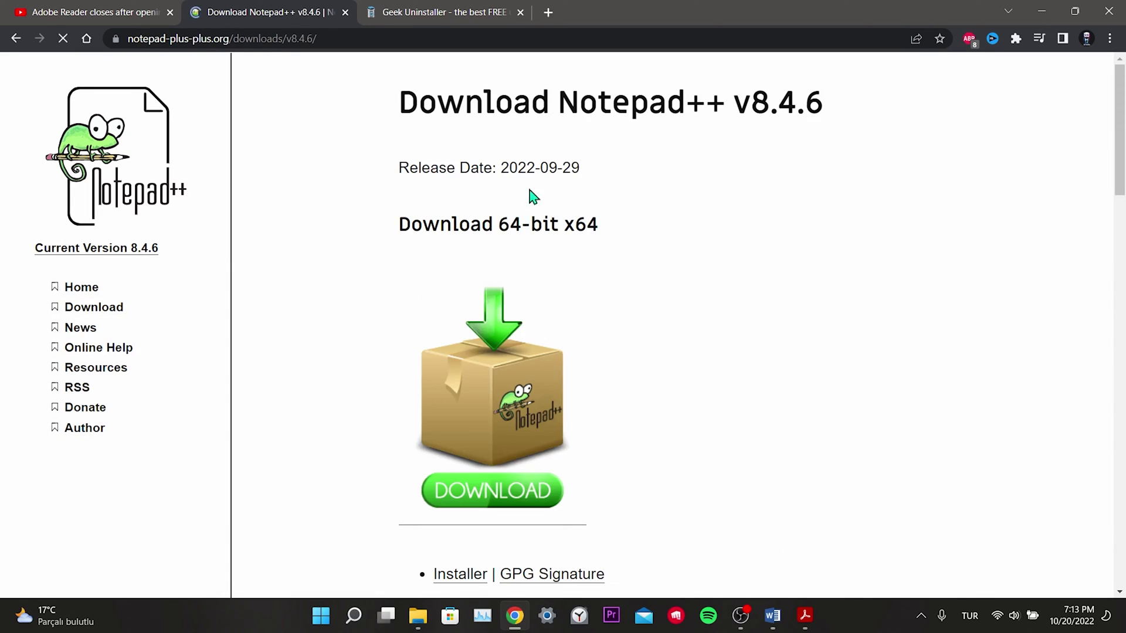
scroll(720, 403, "down", 4)
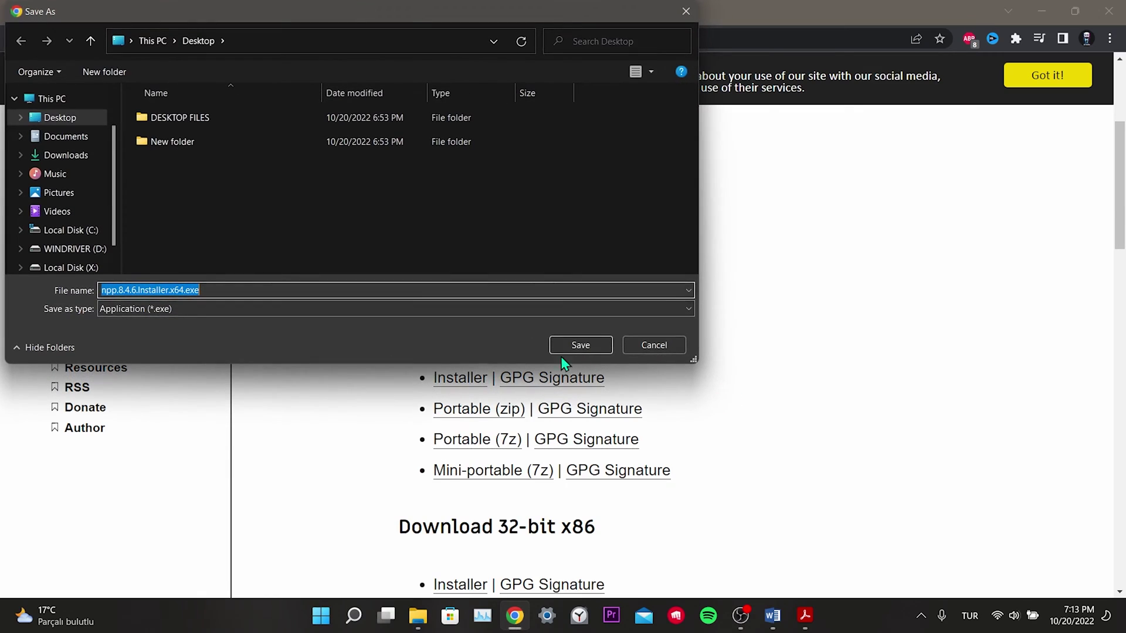
left_click(565, 343)
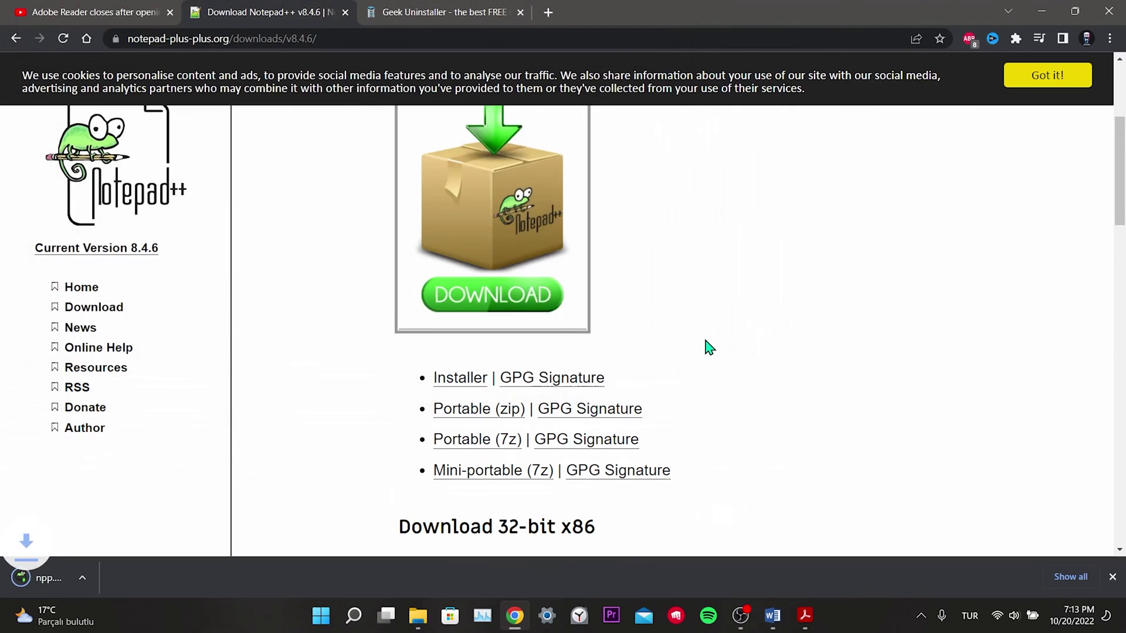
Run the downloaded installer and install Notepad++ v8.4.6 in English with the default options, without launching it at the end
scroll(709, 347, "up", 2)
scroll(636, 336, "down", 8)
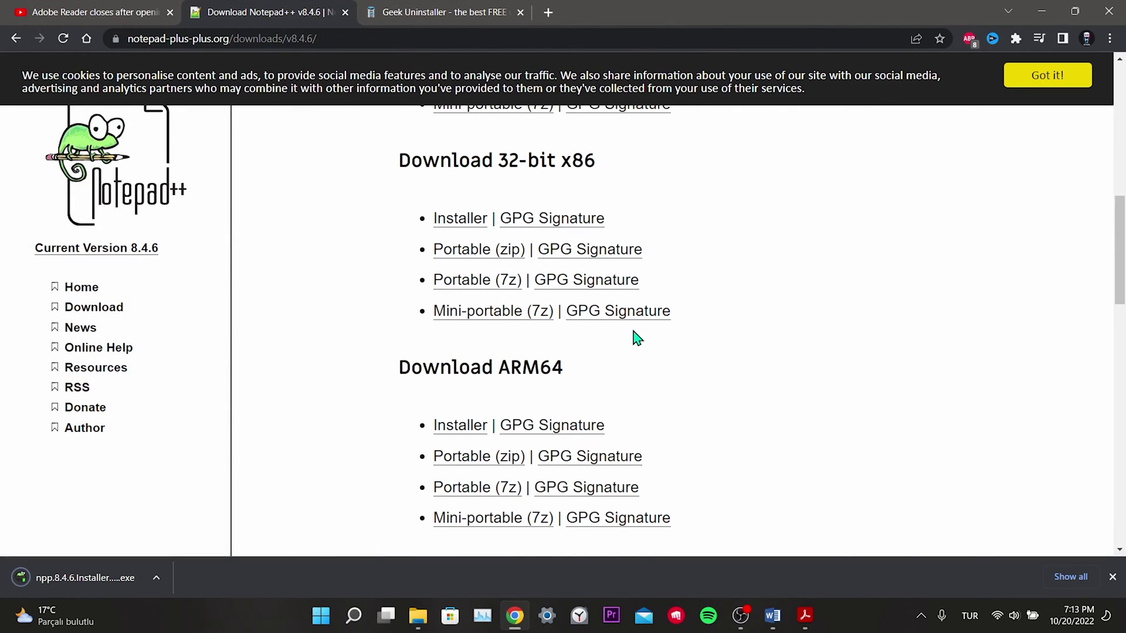
scroll(409, 294, "up", 3)
scroll(645, 329, "up", 5)
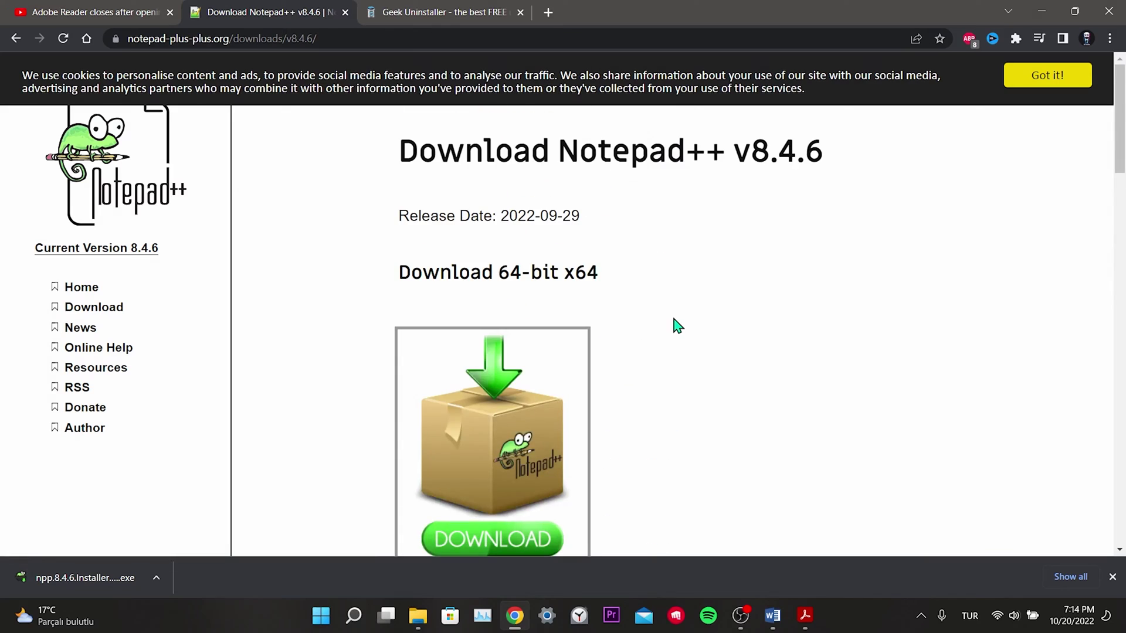
left_click(47, 579)
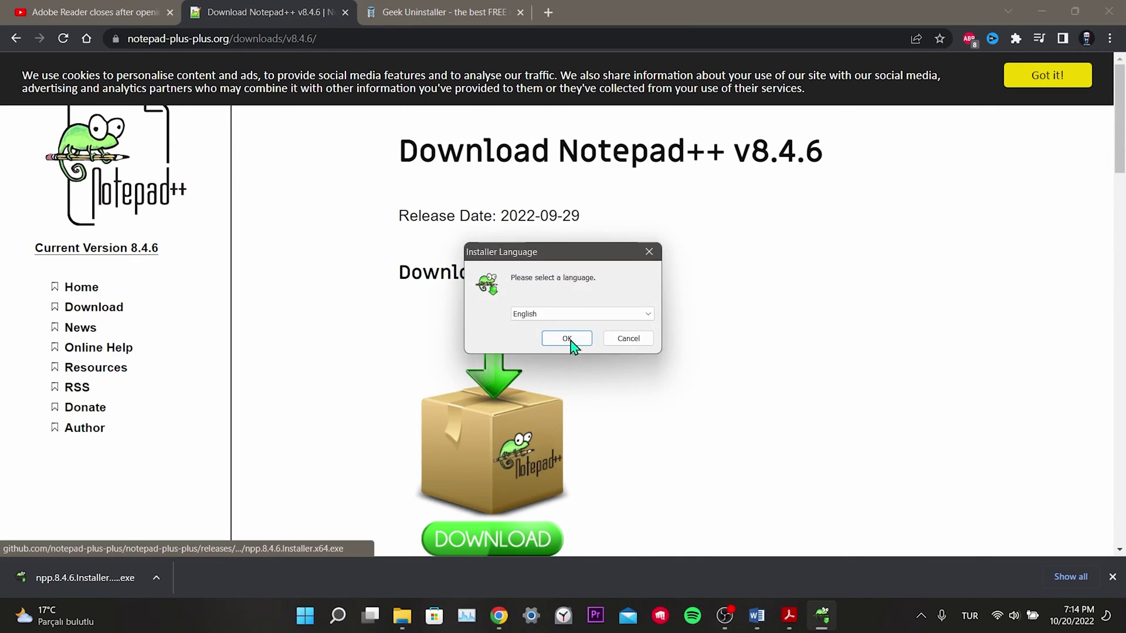
left_click(570, 339)
left_click(640, 422)
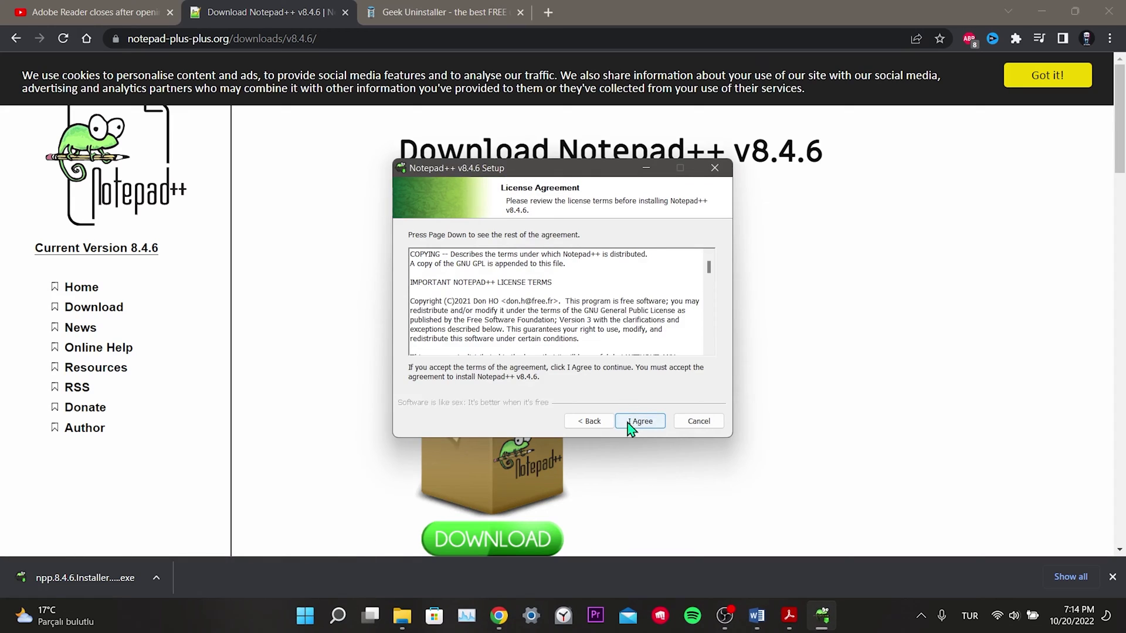
left_click(639, 421)
left_click(634, 421)
left_click(638, 421)
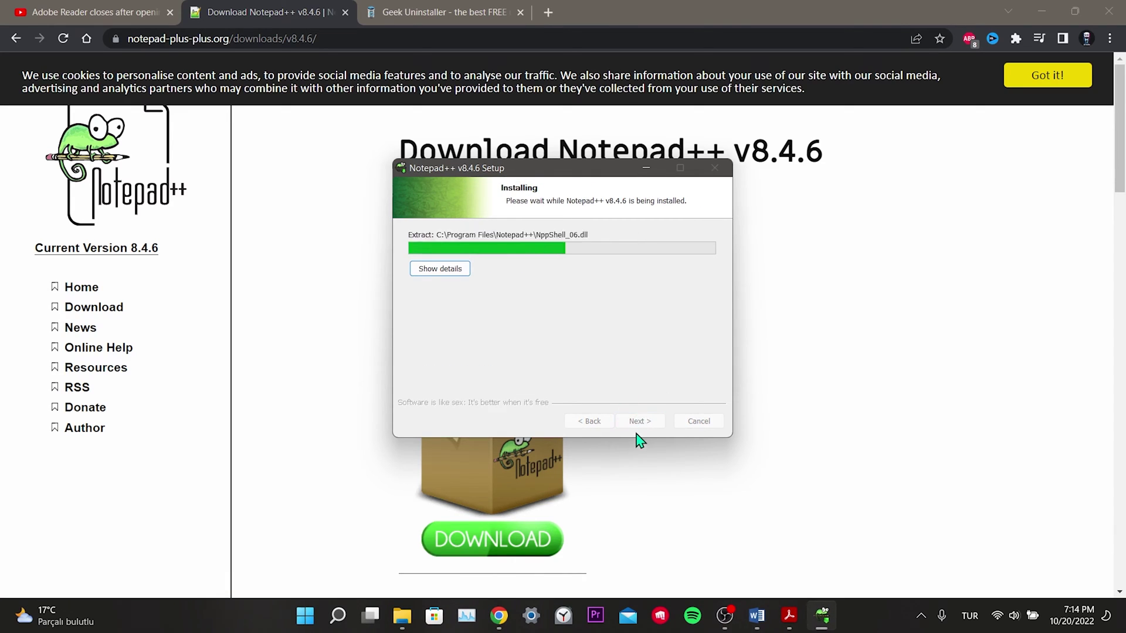
left_click(587, 355)
left_click(644, 421)
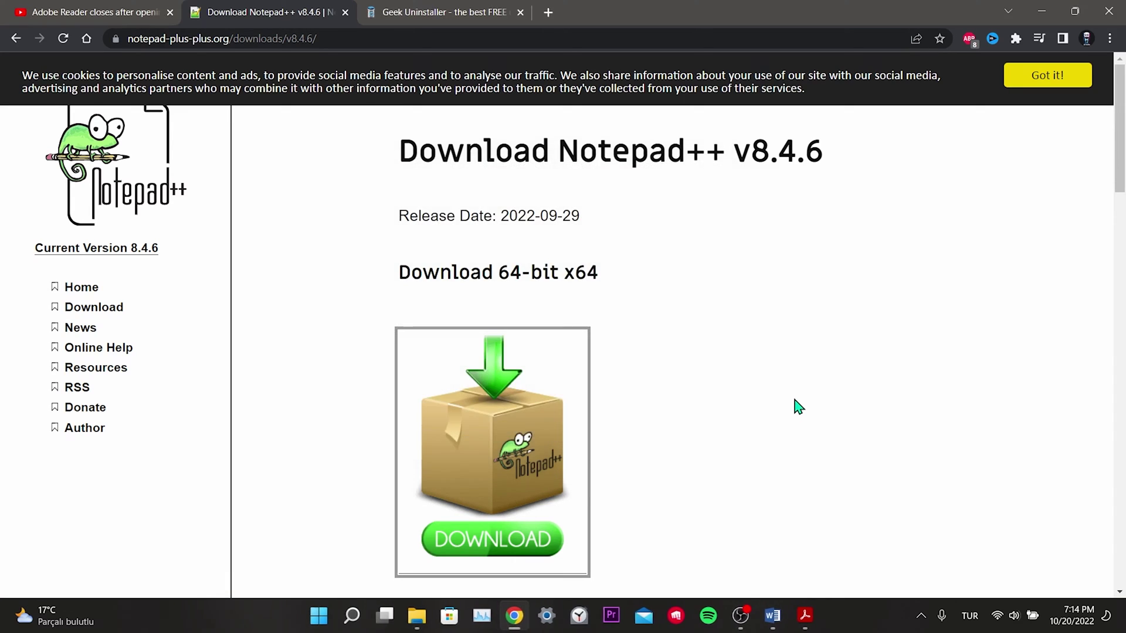
Minimize the browser and open the Windows folder on Local Disk (C:) in File Explorer
left_click(1038, 12)
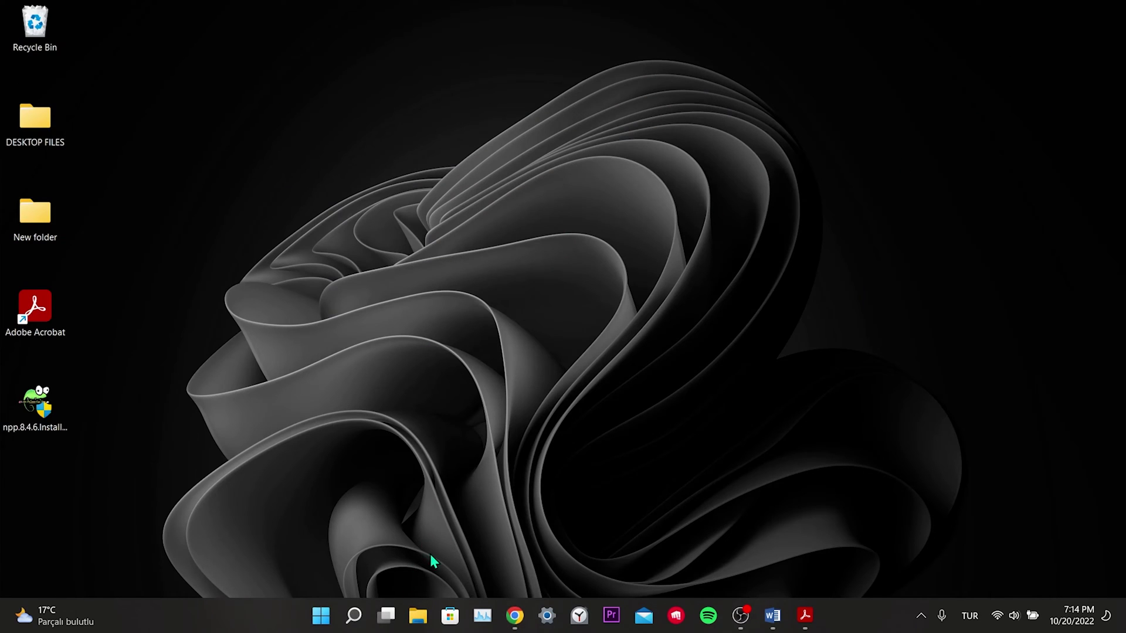
left_click(418, 616)
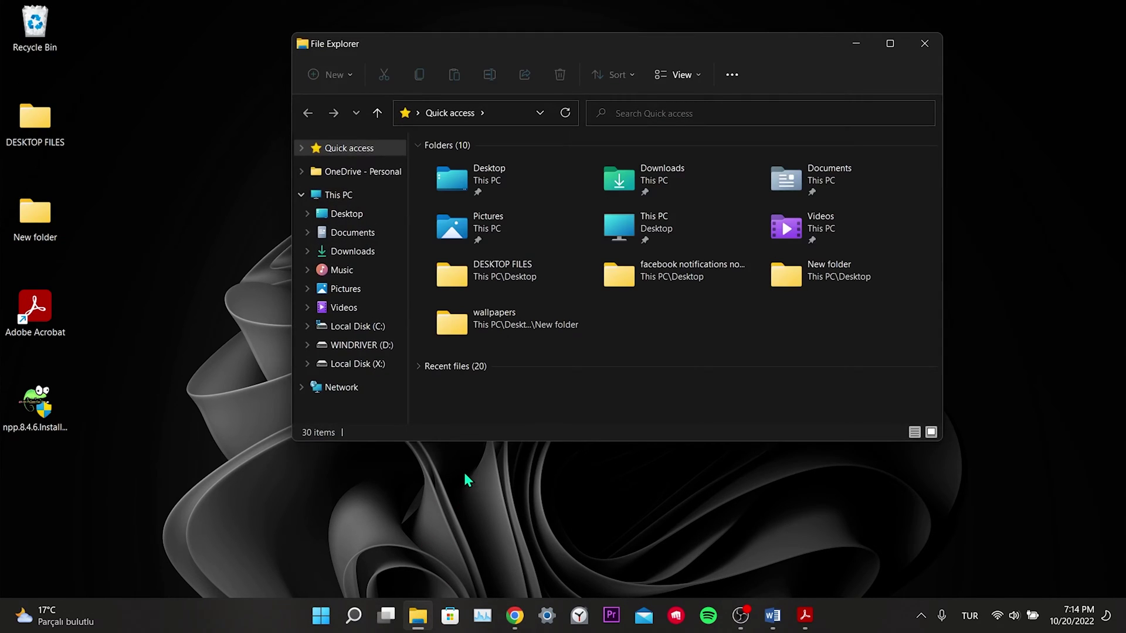
left_click(357, 328)
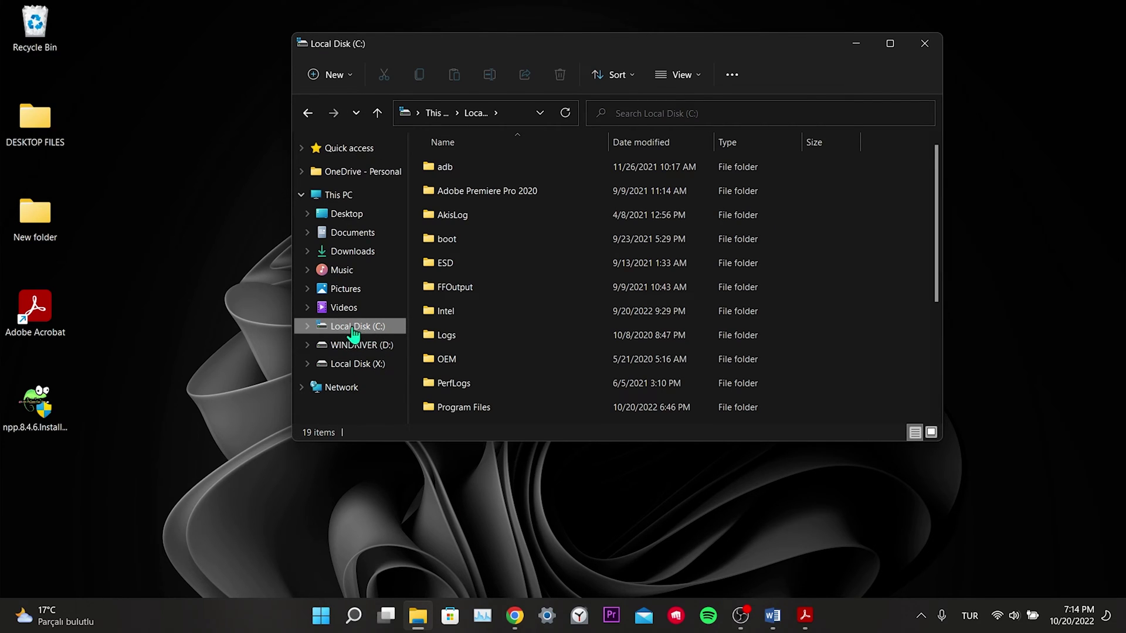
scroll(821, 328, "down", 3)
left_click(461, 419)
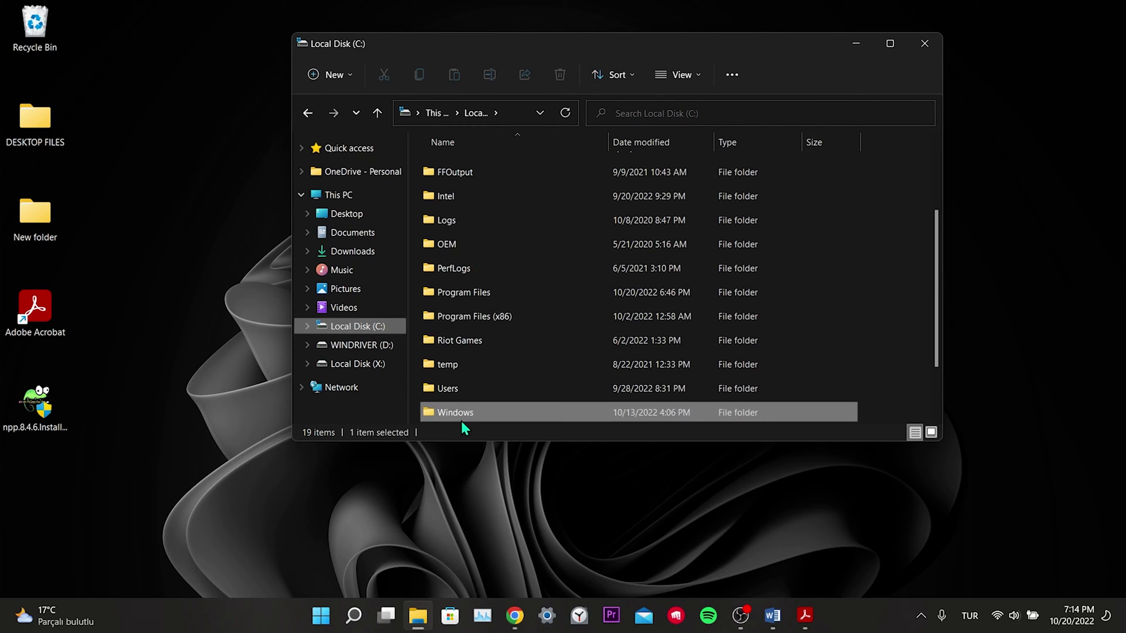
double_click(461, 416)
Go into the System32 folder and open its drivers\etc subfolder
scroll(656, 317, "down", 2)
key("s")
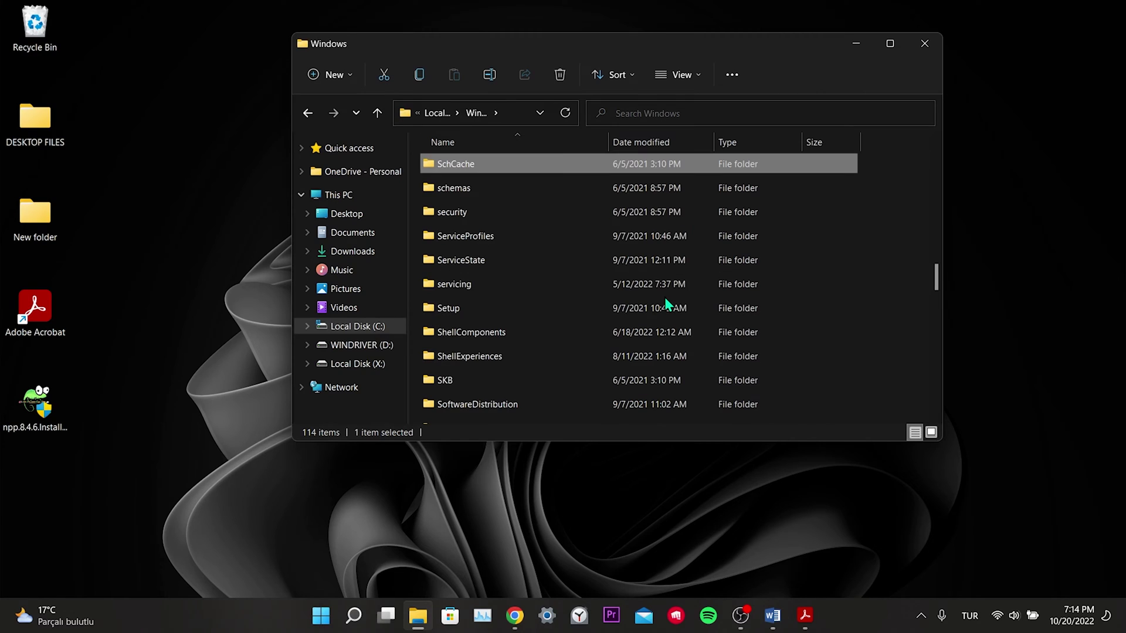
scroll(582, 267, "down", 2)
double_click(456, 390)
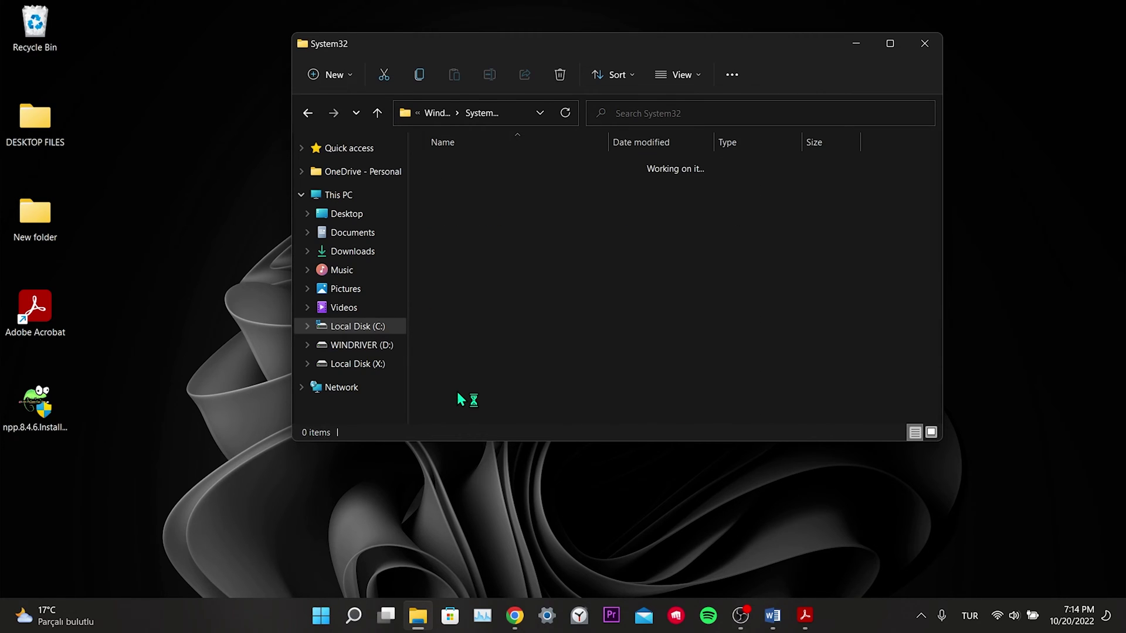
key("d")
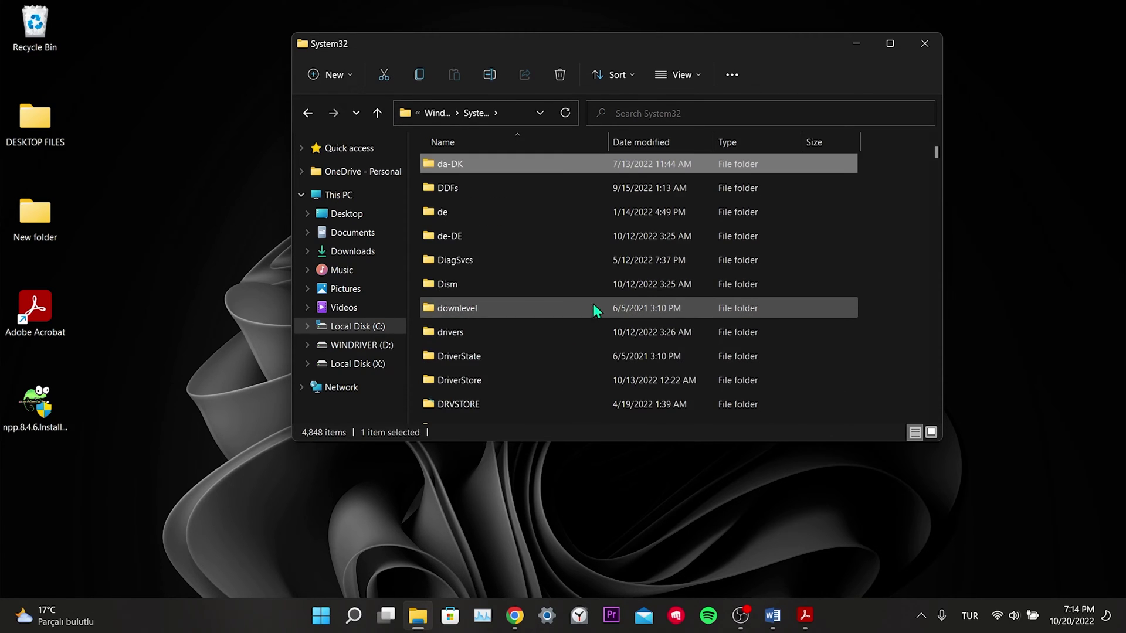
double_click(485, 334)
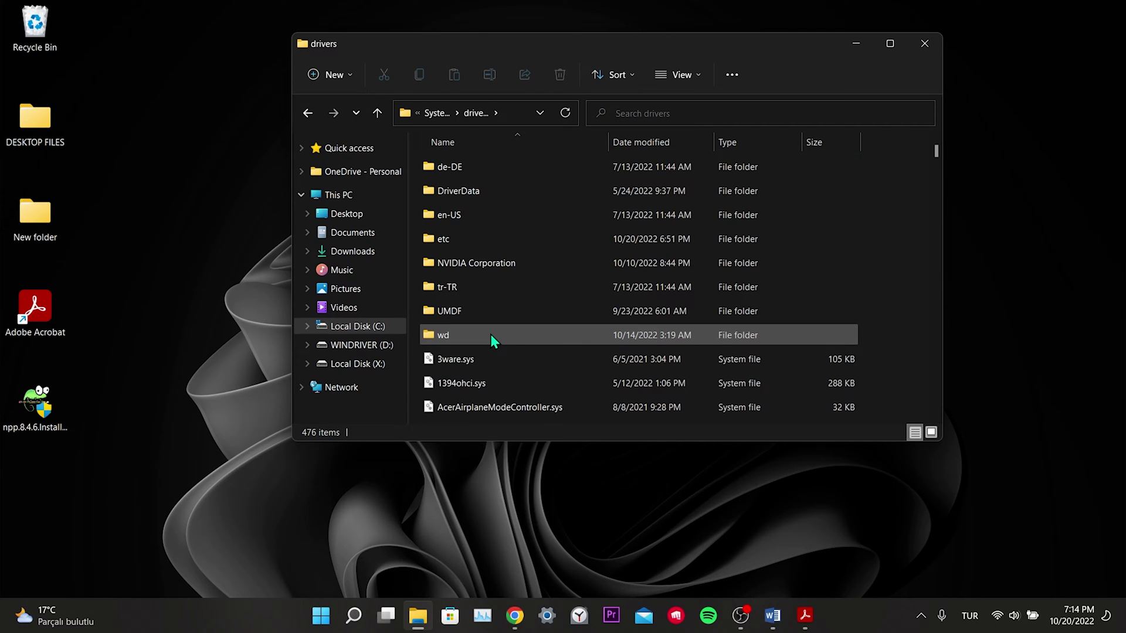
double_click(478, 240)
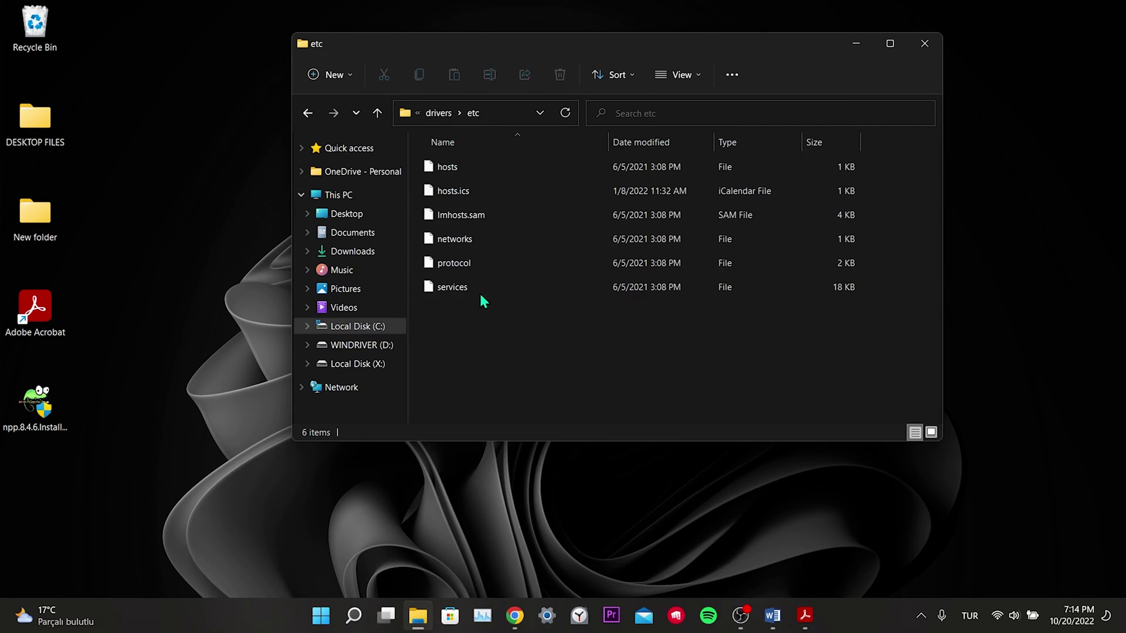
Open the hosts file from the etc folder in Notepad++ and move its window over File Explorer
left_click(447, 166)
right_click(445, 168)
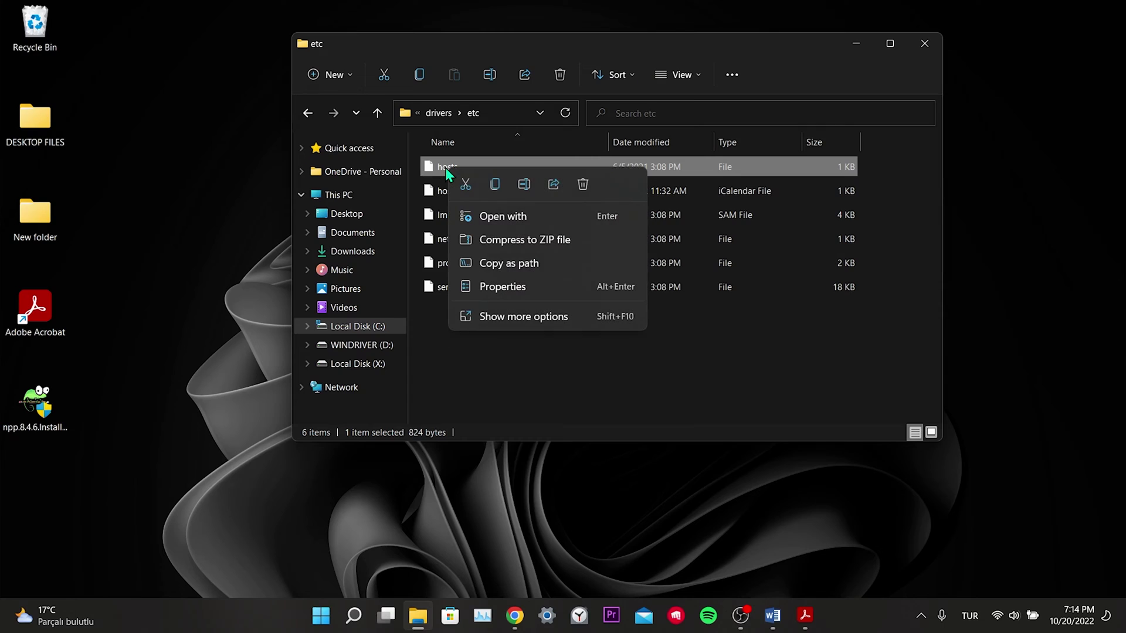
left_click(498, 315)
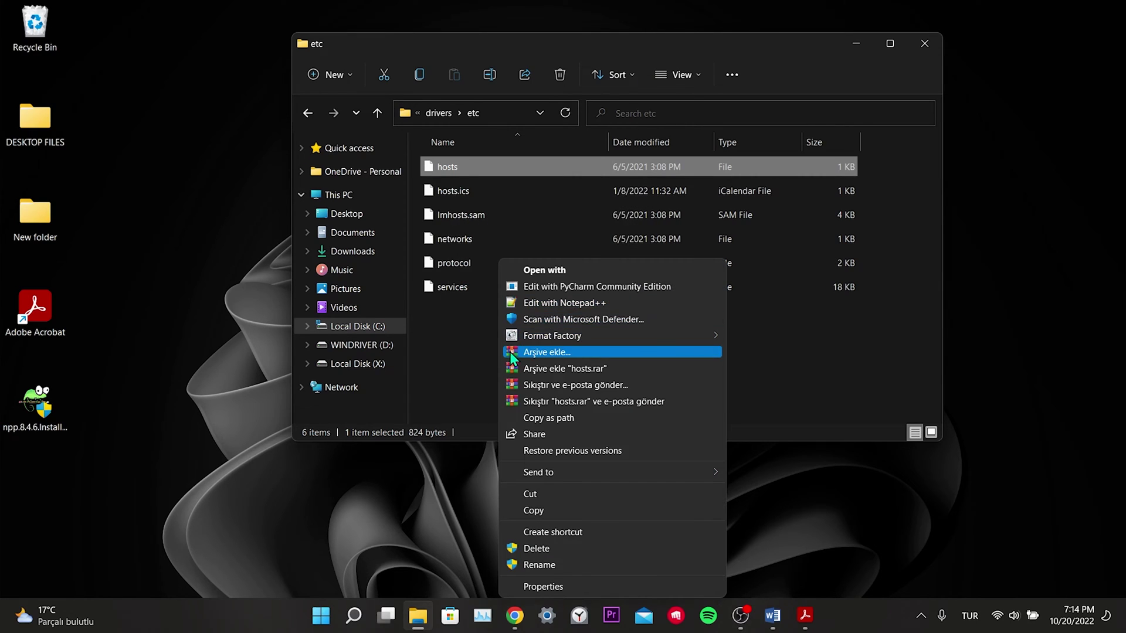
left_click(588, 306)
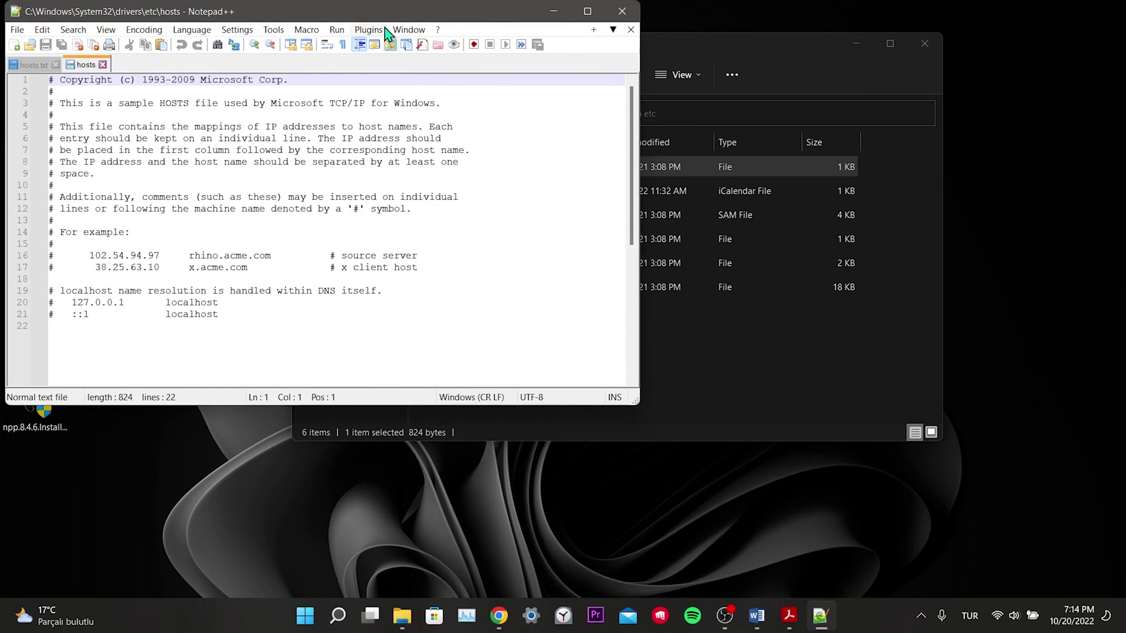
left_click_drag(375, 13, 773, 45)
Append lines to the end of hosts mapping 127.0.0.1 to Acroipm.adobe.com, Acroipm.adobe.com.edgesuite.net and *.dscd.akamai.net
left_click(616, 362)
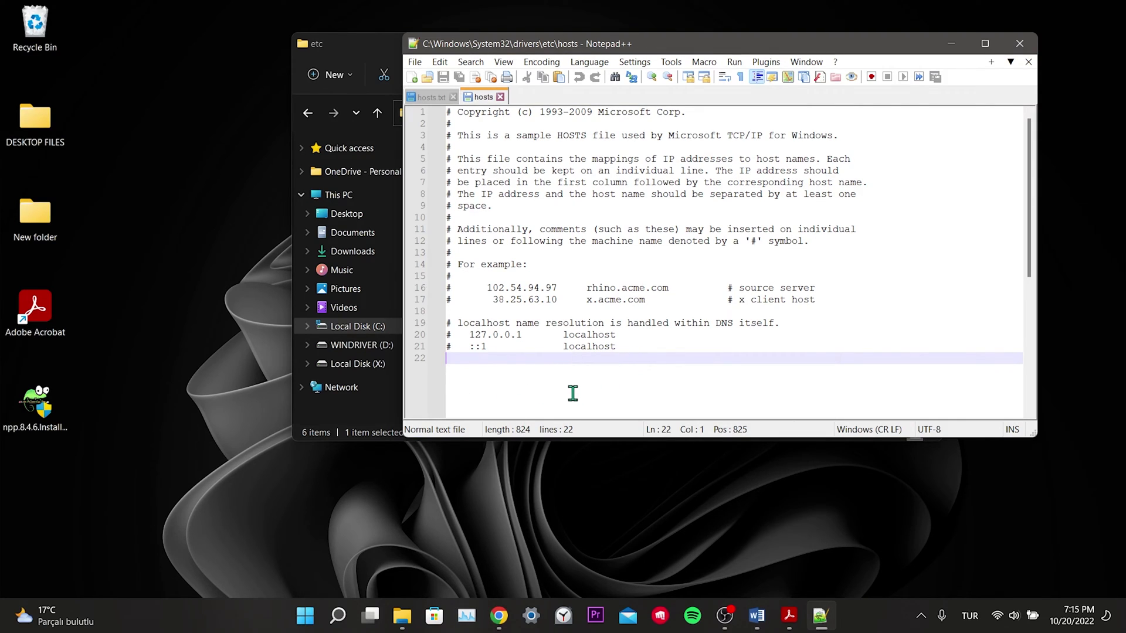
key("Return")
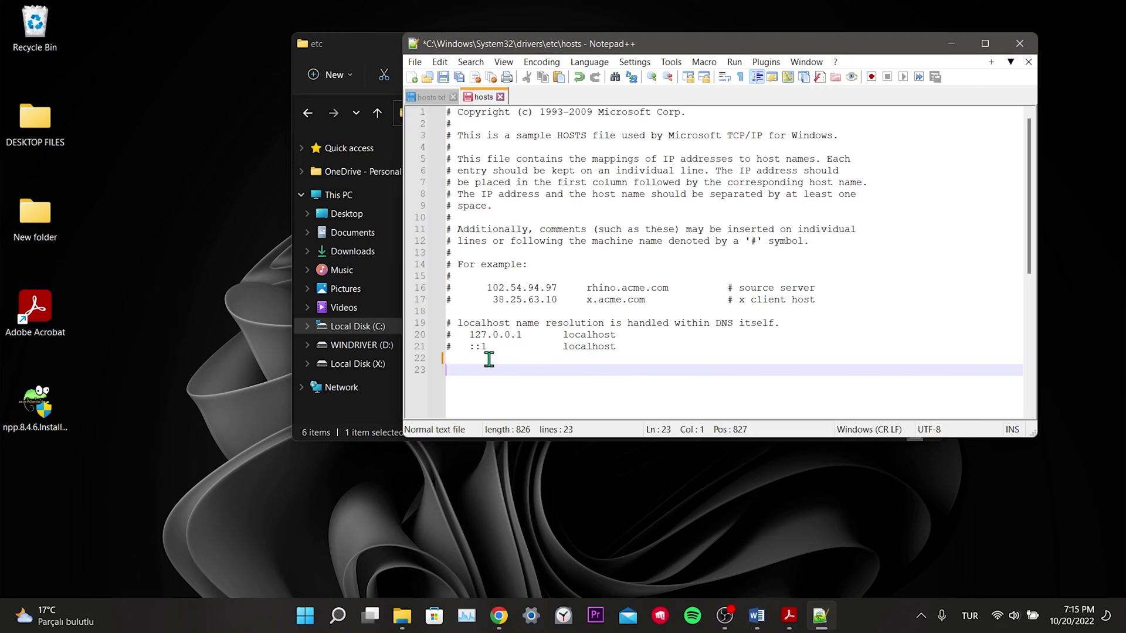
type("127.0.0.1 Acroipm.adobe.com 127.0.0.1 Acroipm.adobe.com.edgesuite.net 127.0.0.1 *.dscd.akamai.net")
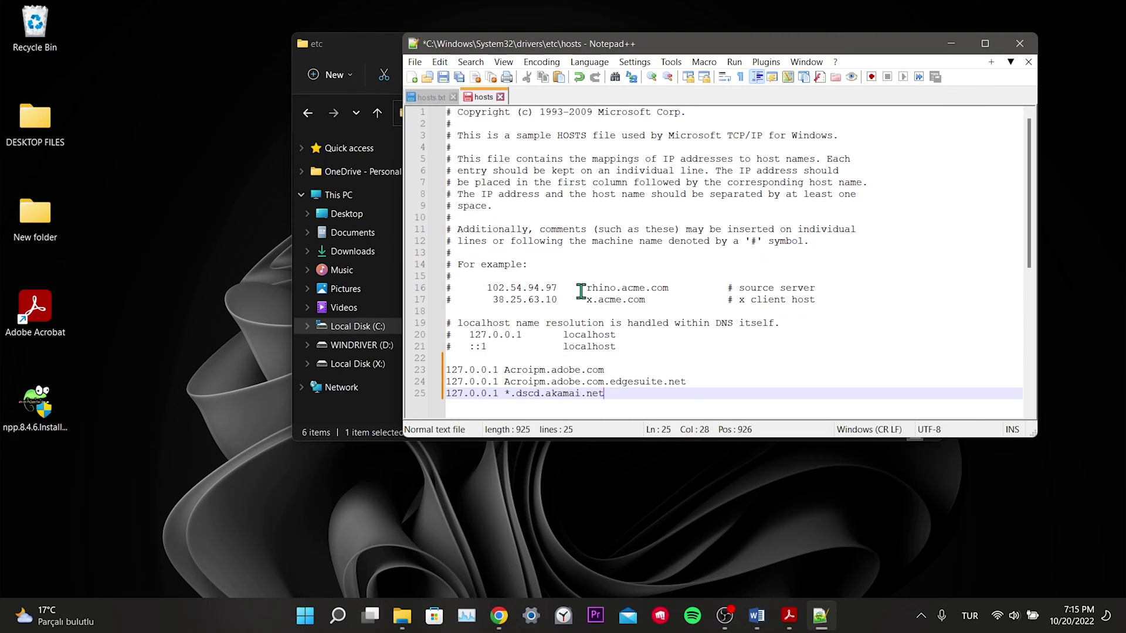
Save the edited file as hosts.txt in the Documents folder instead of etc, and close Notepad++
left_click(415, 62)
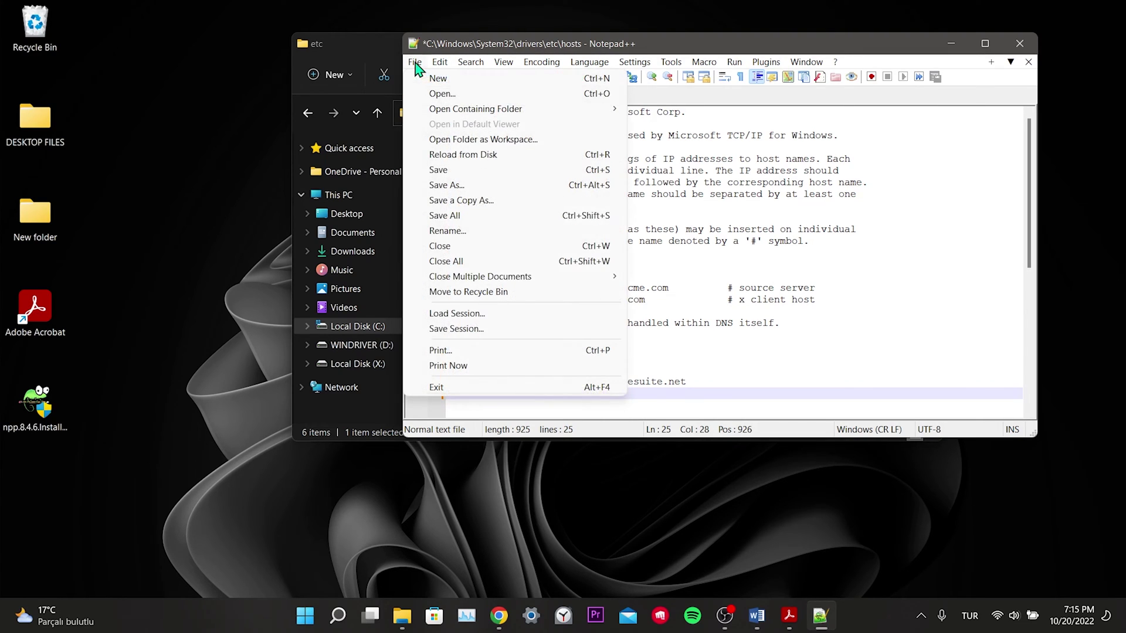
left_click(451, 186)
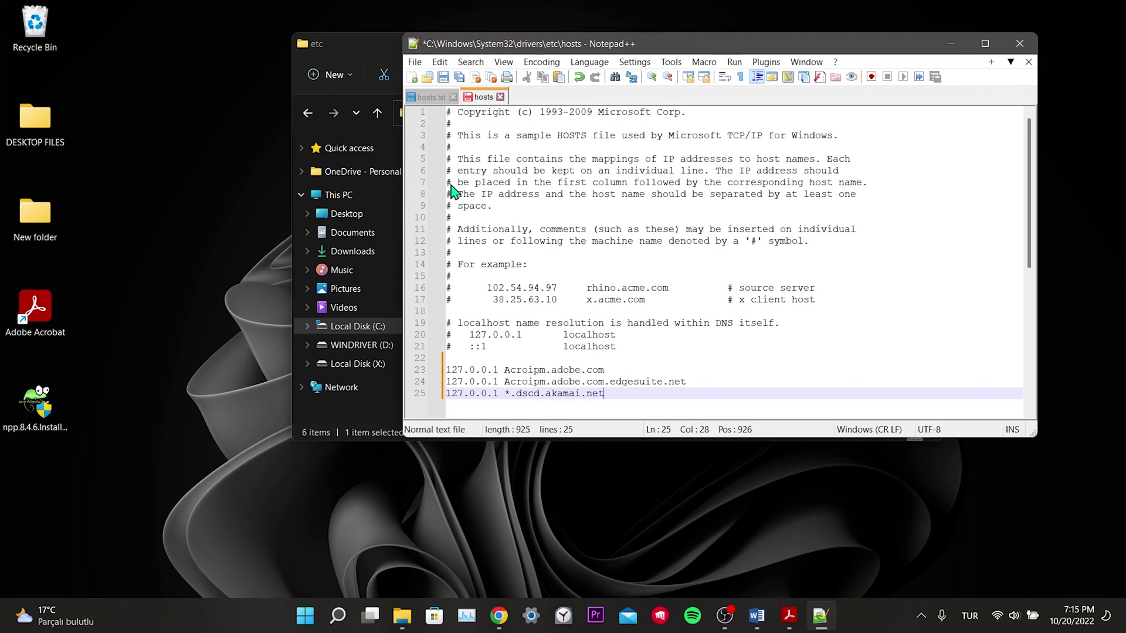
left_click(842, 397)
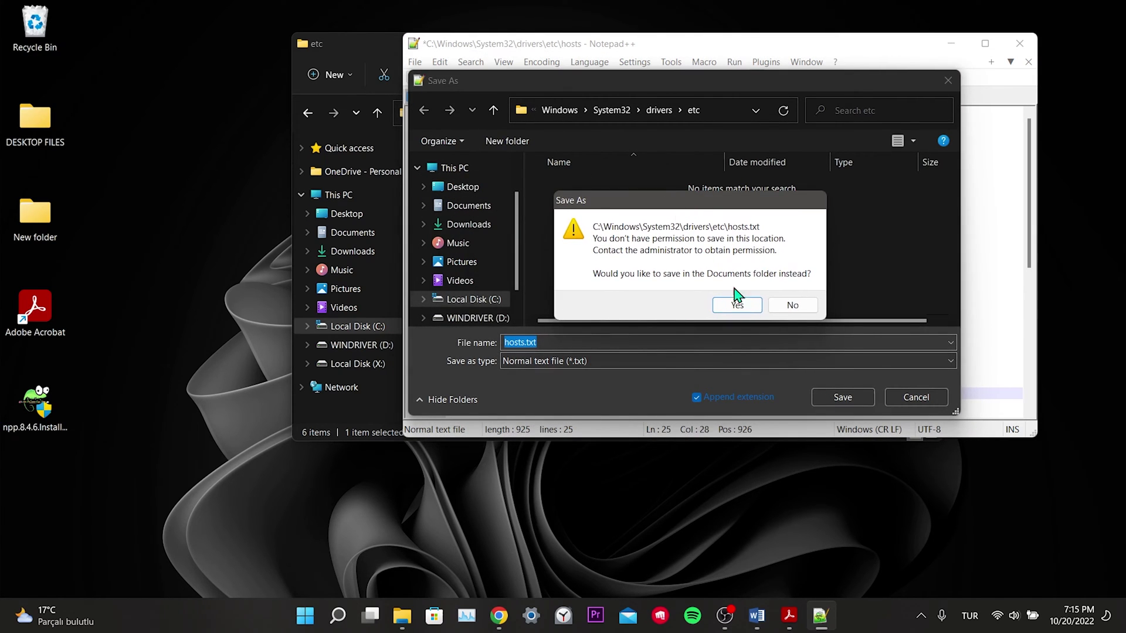
left_click(739, 305)
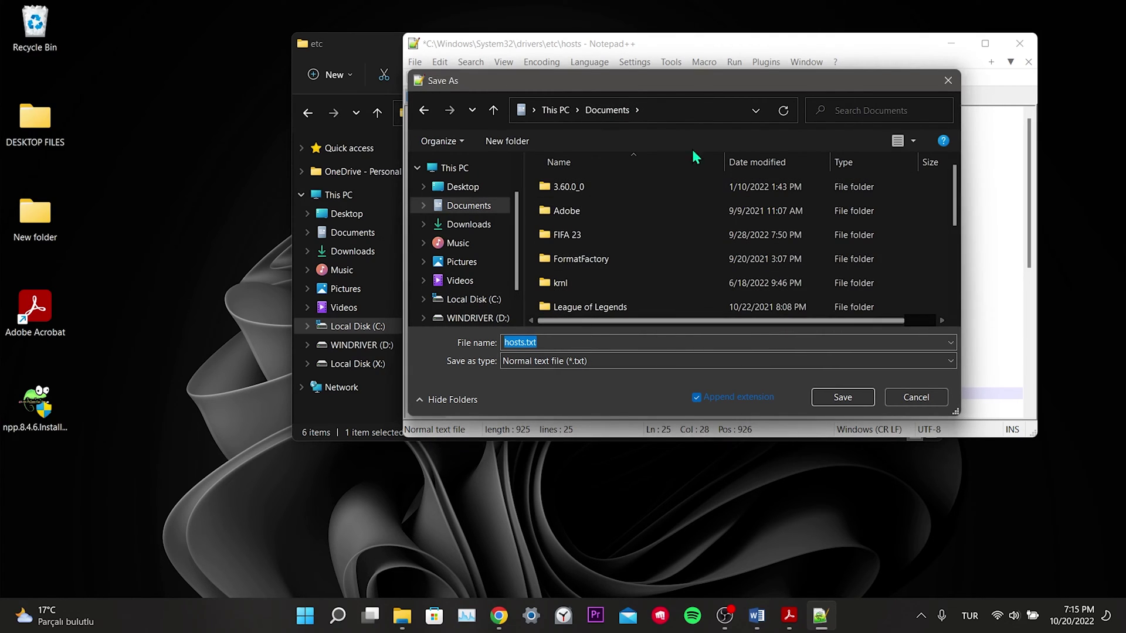
left_click(836, 404)
left_click(1015, 47)
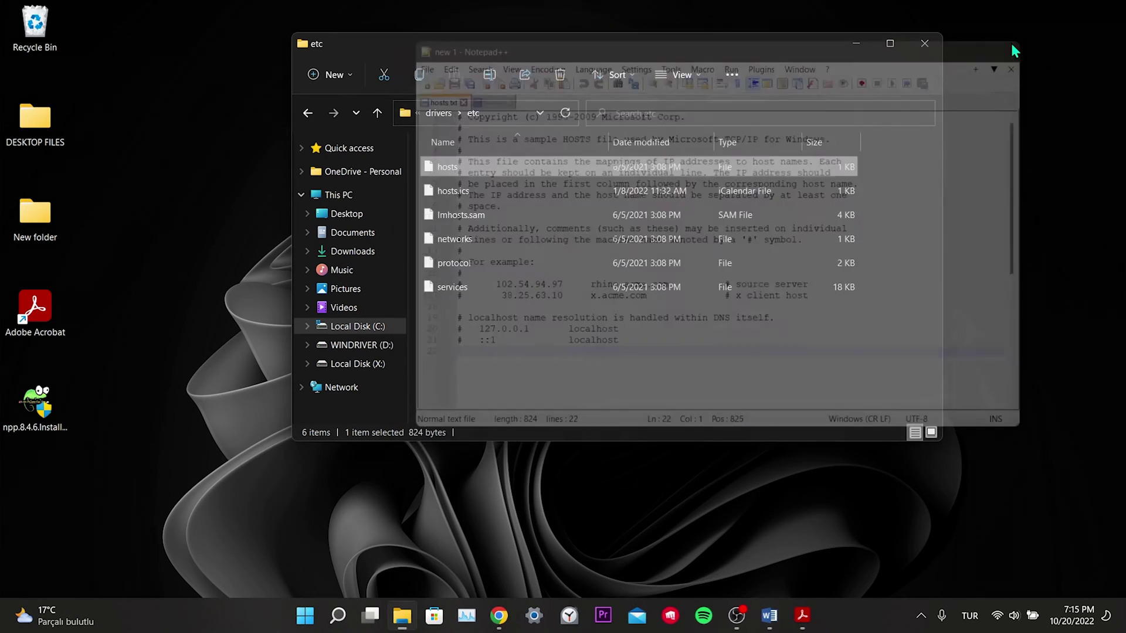
Open a second File Explorer window on the Documents folder and select hosts.txt
left_click(587, 314)
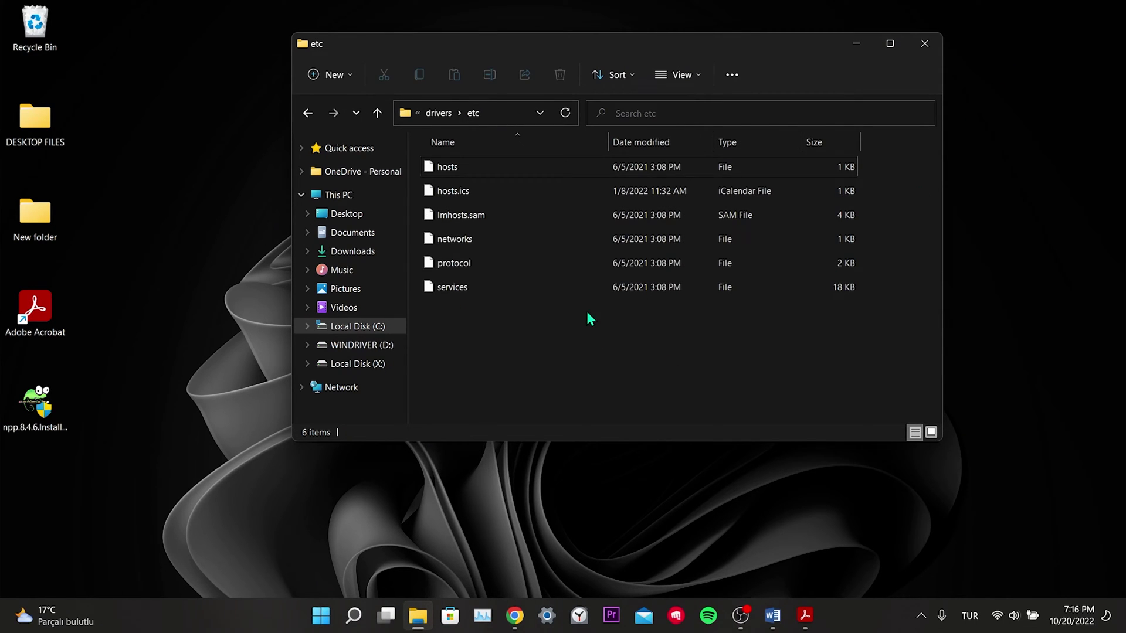
left_click(418, 627)
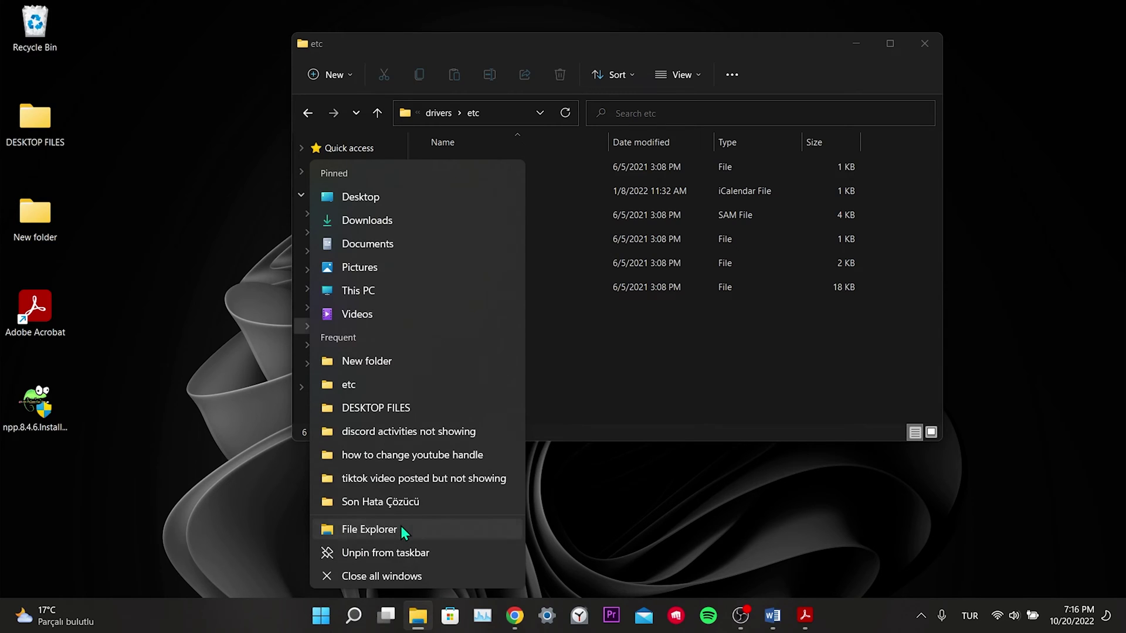
left_click(401, 528)
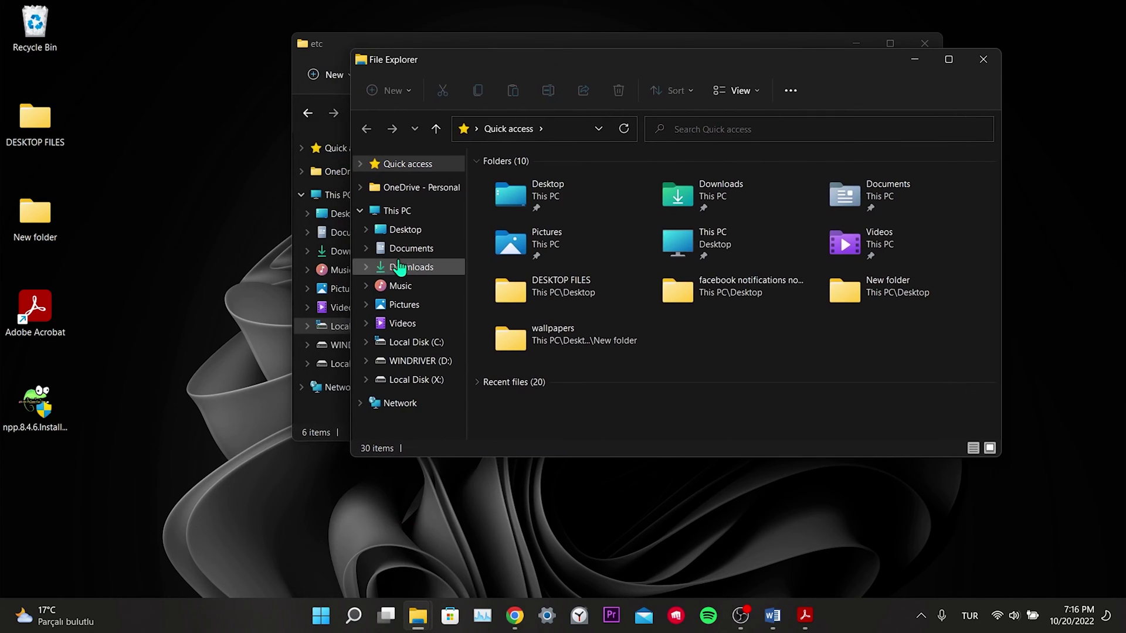
left_click(400, 250)
scroll(565, 296, "down", 2)
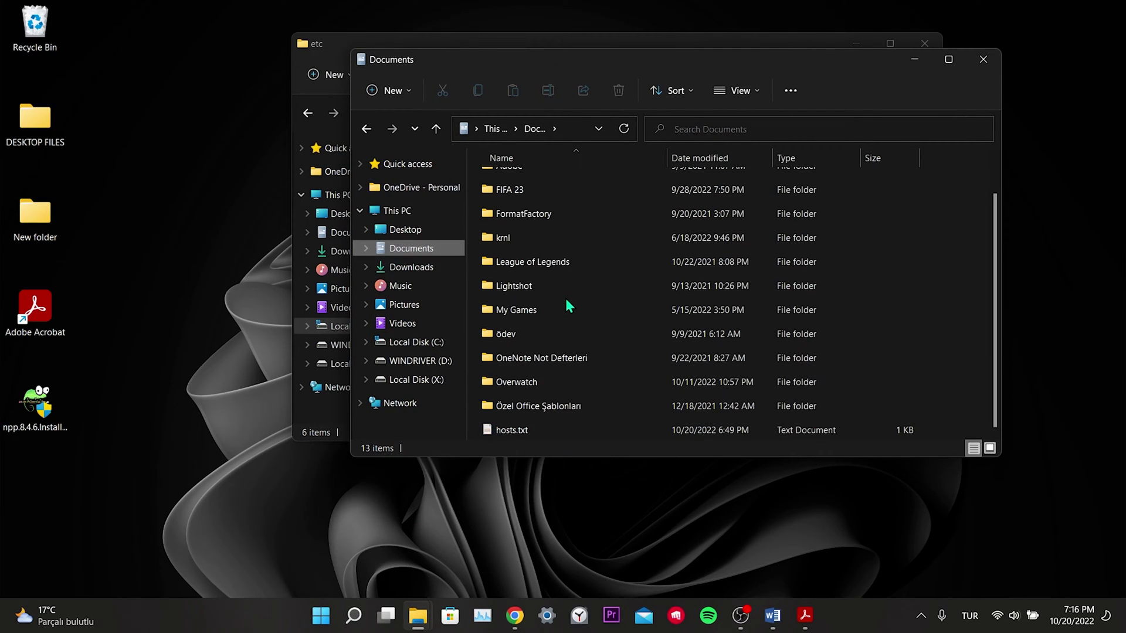
left_click(515, 430)
Arrange the two folder windows side by side and move hosts.txt from Documents into etc, granting administrator permission
left_click_drag(656, 54, 862, 53)
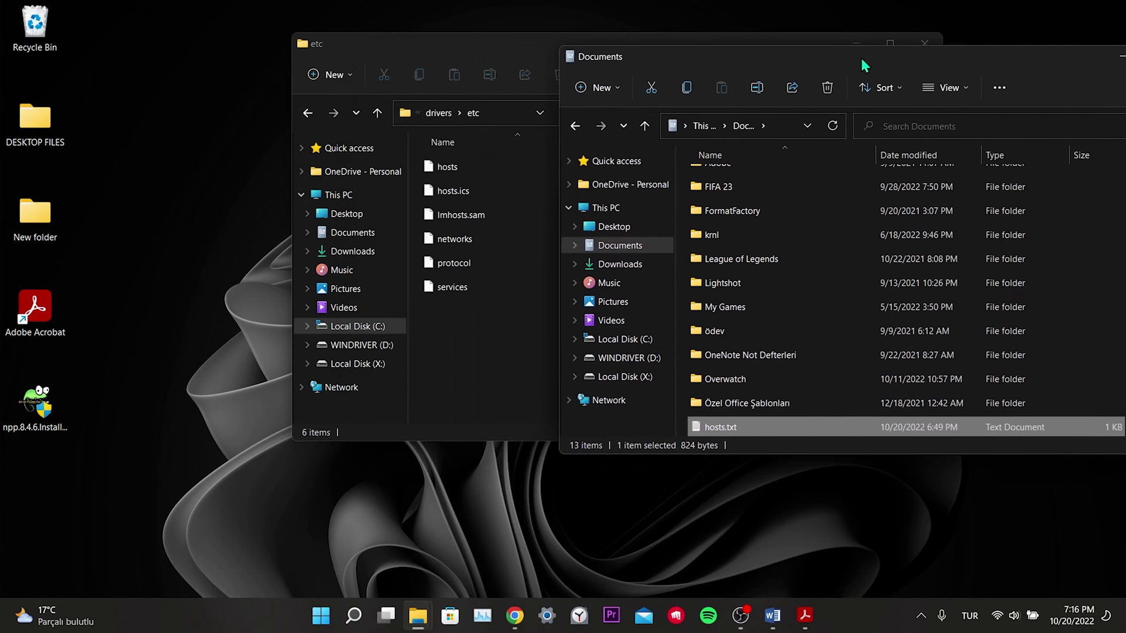
left_click_drag(523, 41, 302, 34)
left_click(856, 61)
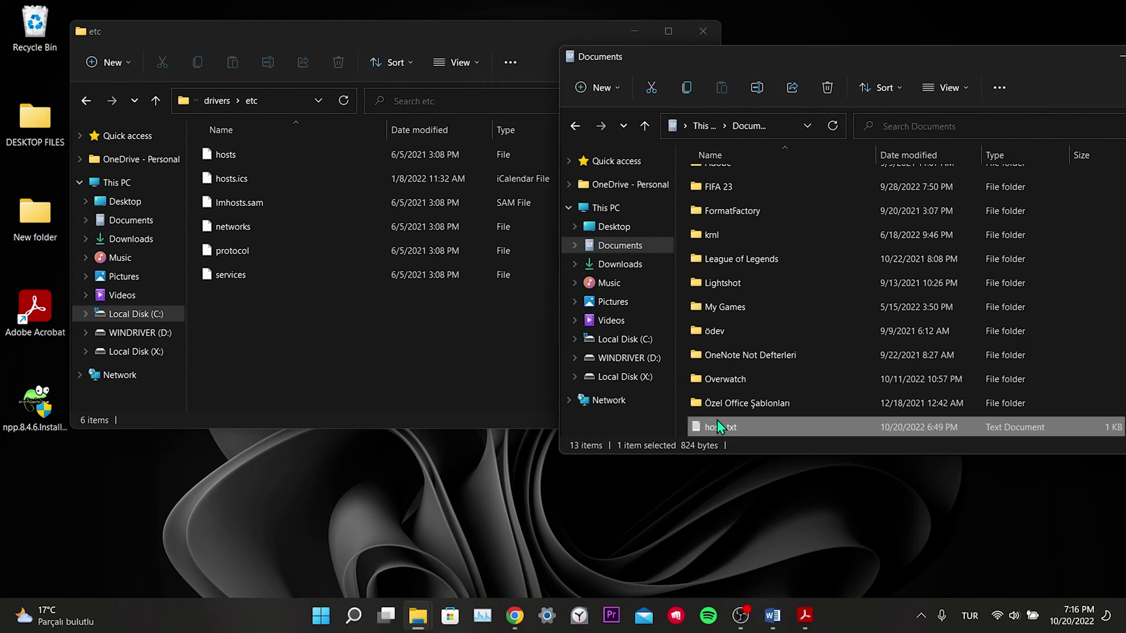
left_click_drag(782, 434, 388, 326)
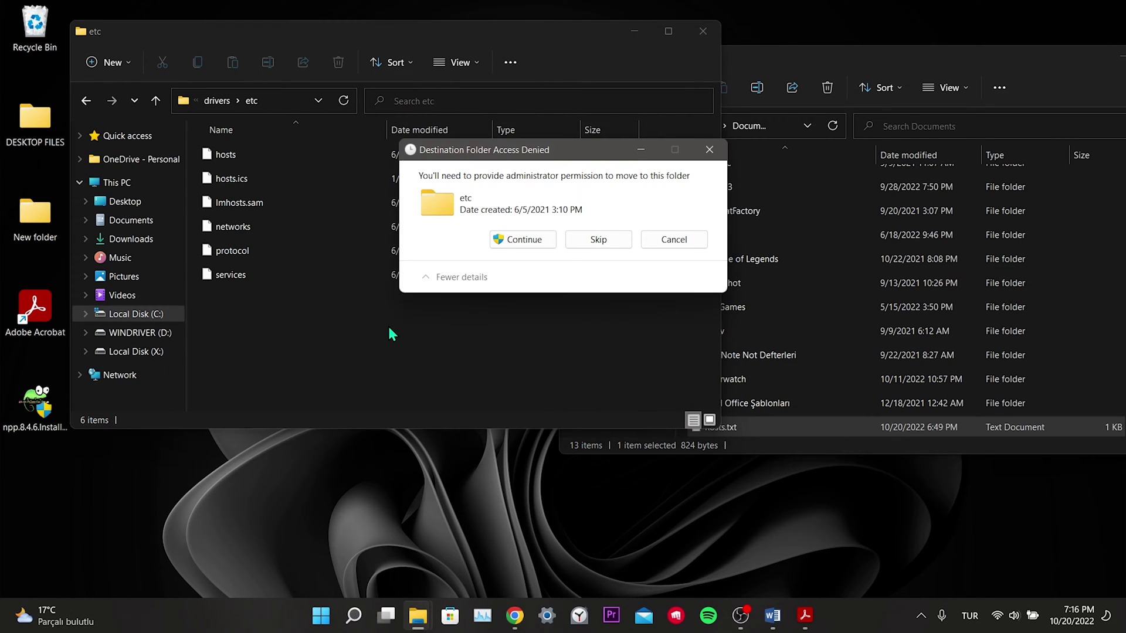
left_click(516, 239)
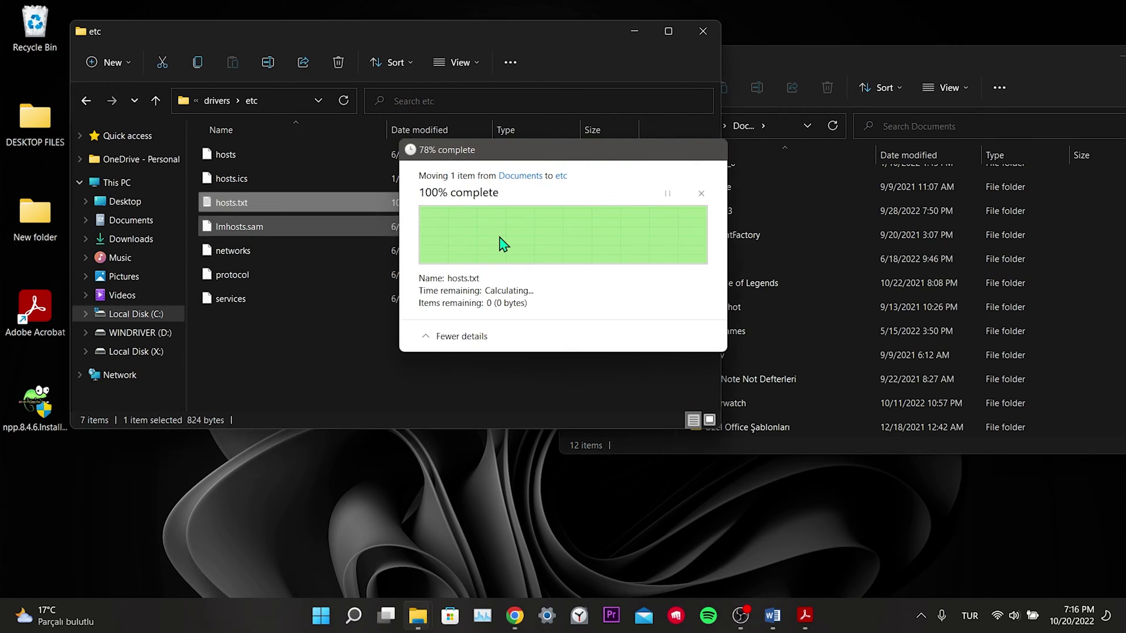
Delete the original hosts file from the etc folder
left_click(241, 159)
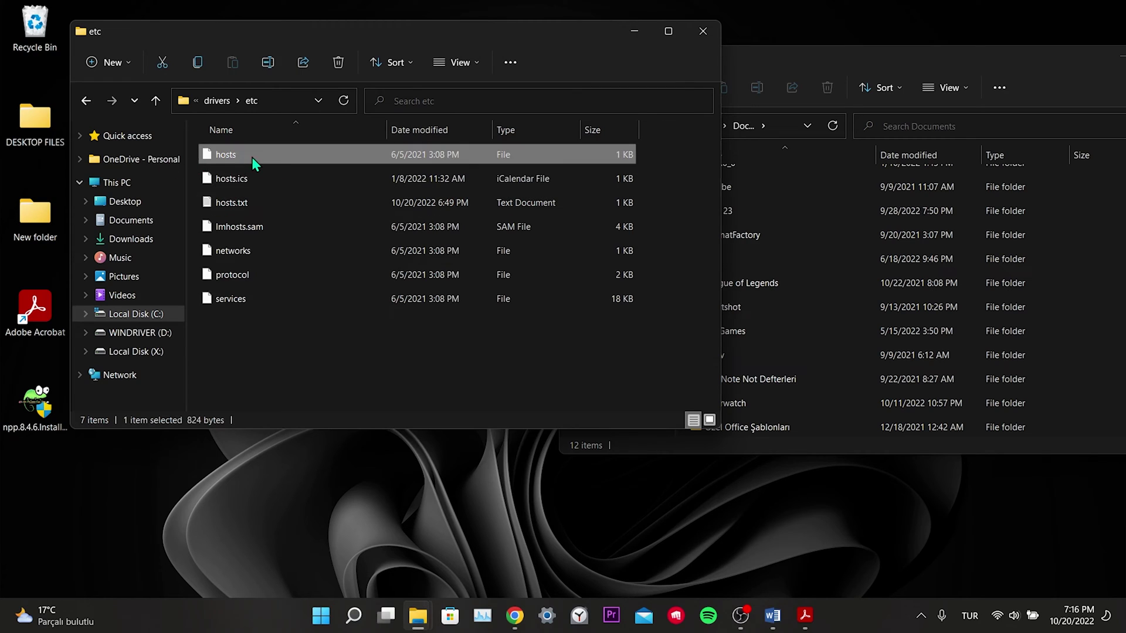
right_click(248, 154)
left_click(383, 172)
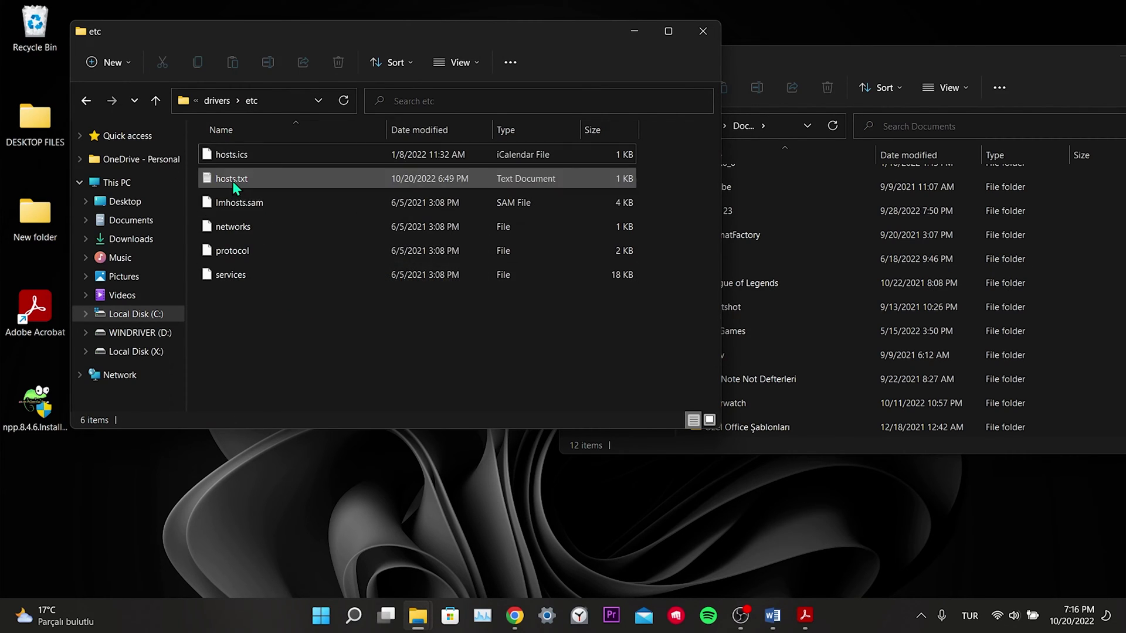
Rename hosts.txt to hosts without the extension, accepting the extension change and granting administrator permission
left_click(237, 182)
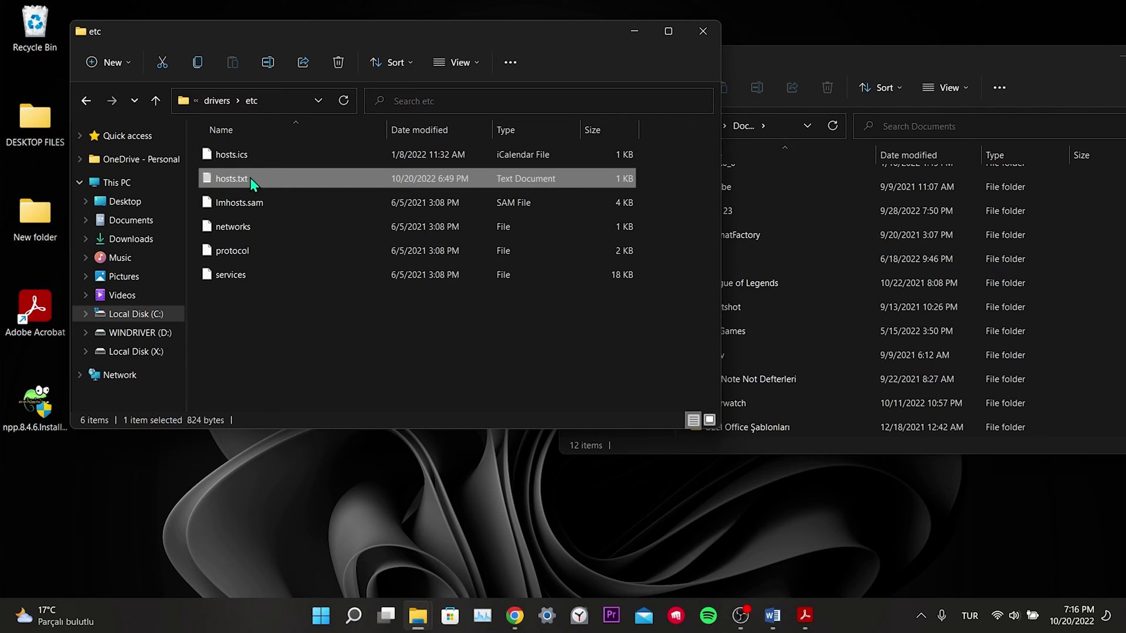
left_click(248, 178)
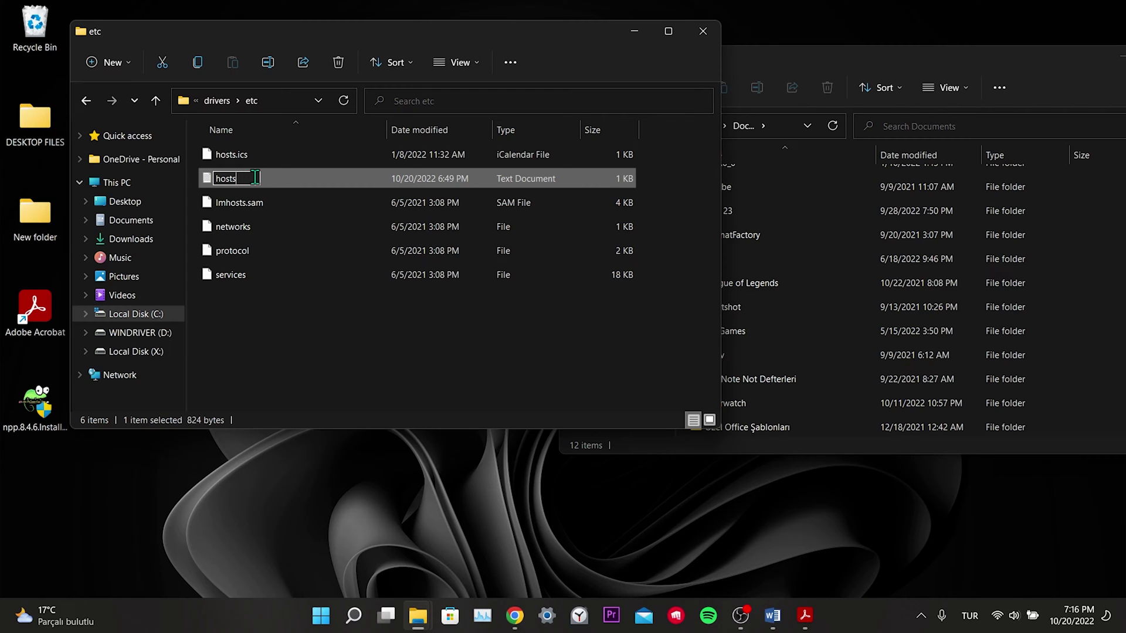
key("Return")
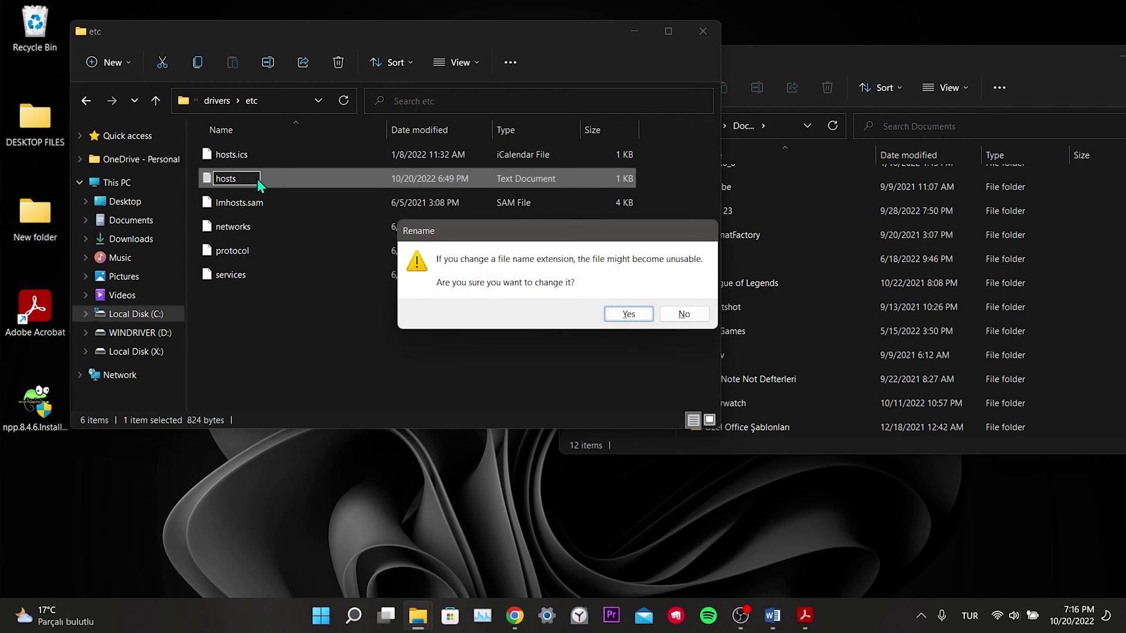
left_click(616, 320)
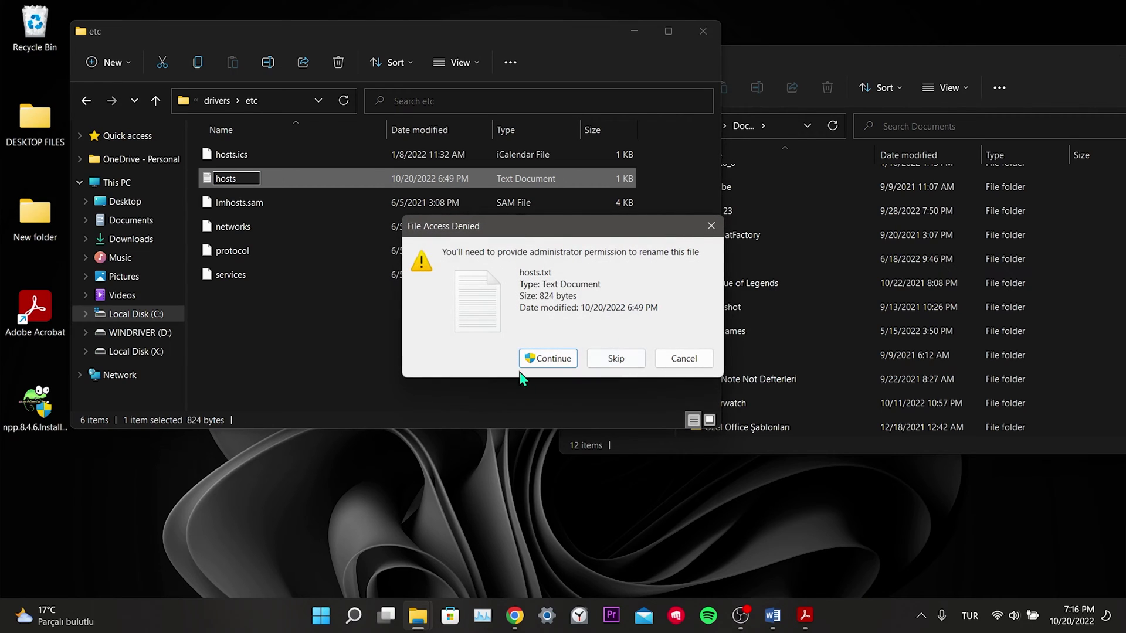
left_click(530, 360)
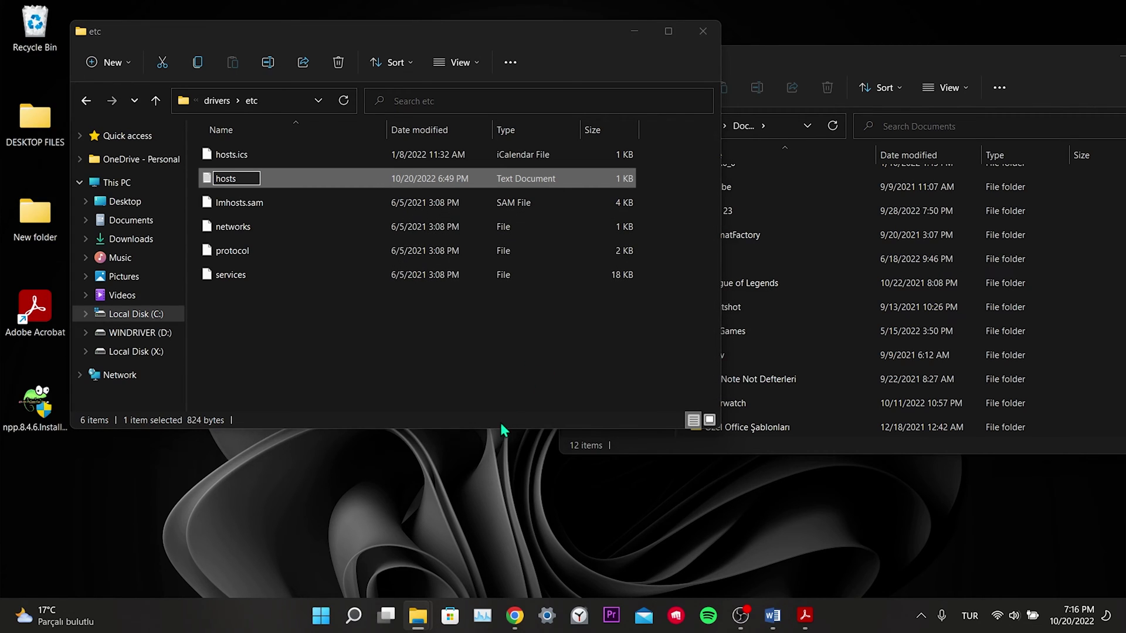
key("Return")
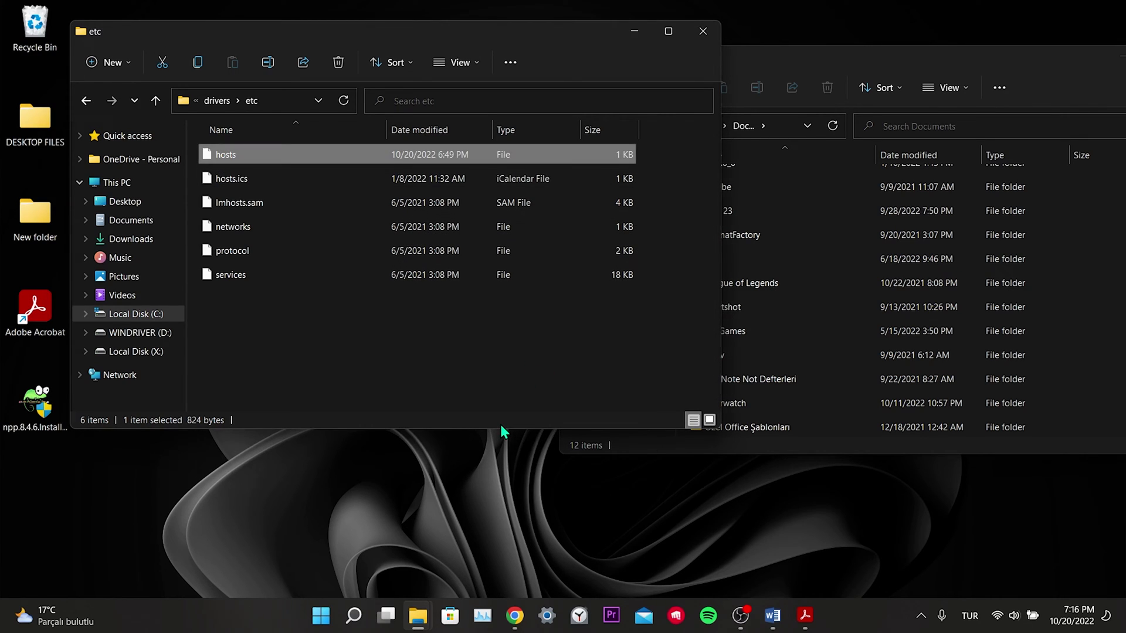
left_click(481, 372)
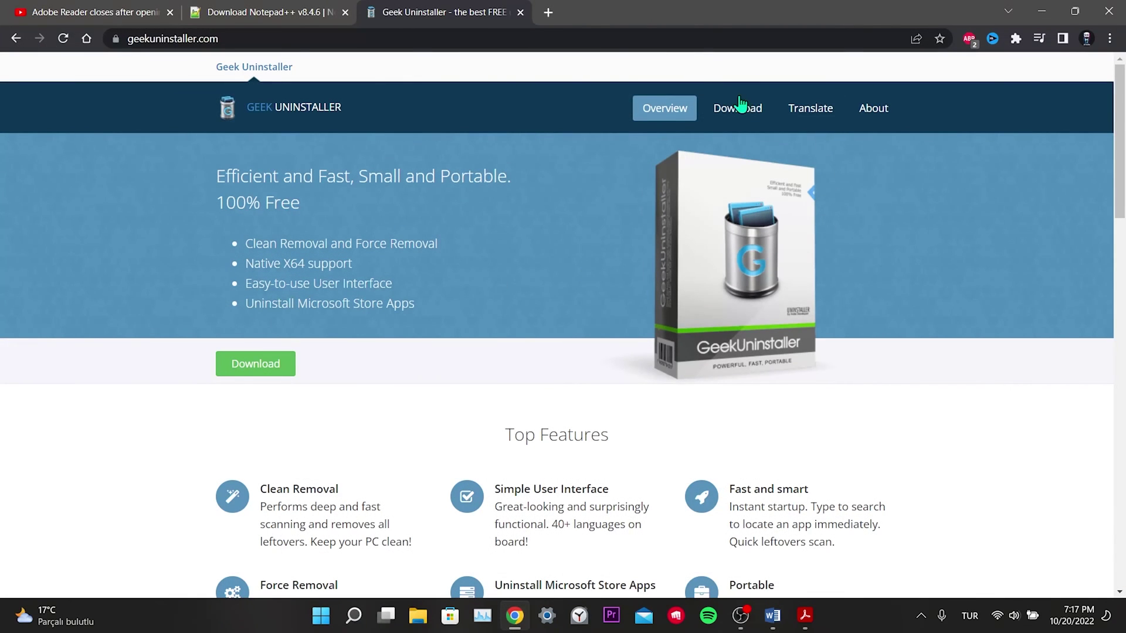
Download the ZIP version of Geek Uninstaller Free from geekuninstaller.com and save geek.zip to the Desktop
left_click(728, 110)
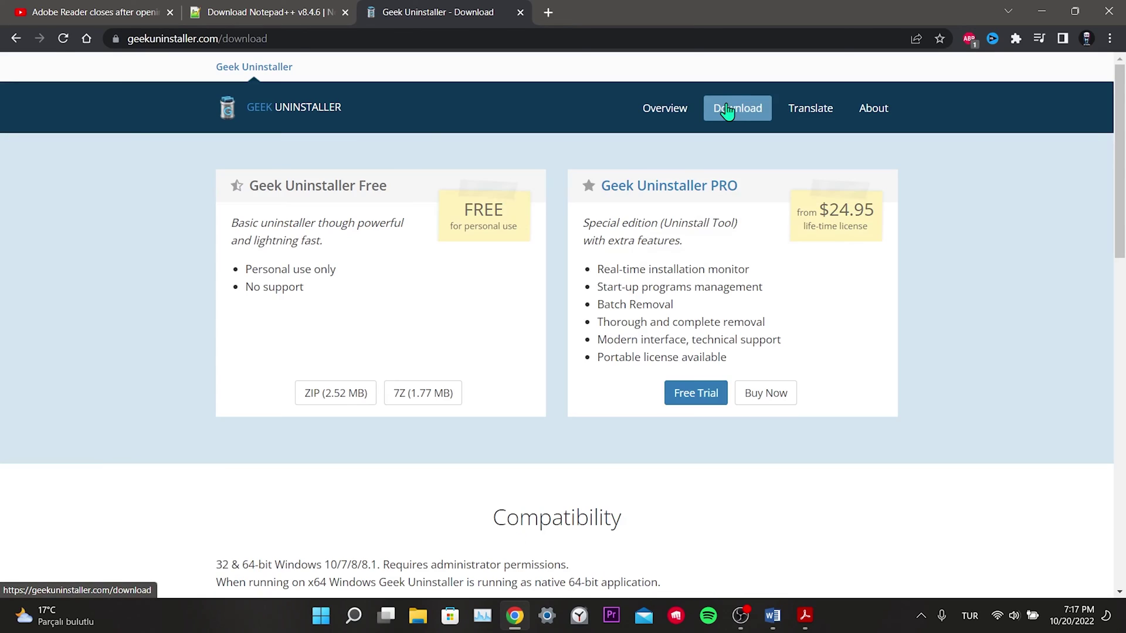
left_click(335, 393)
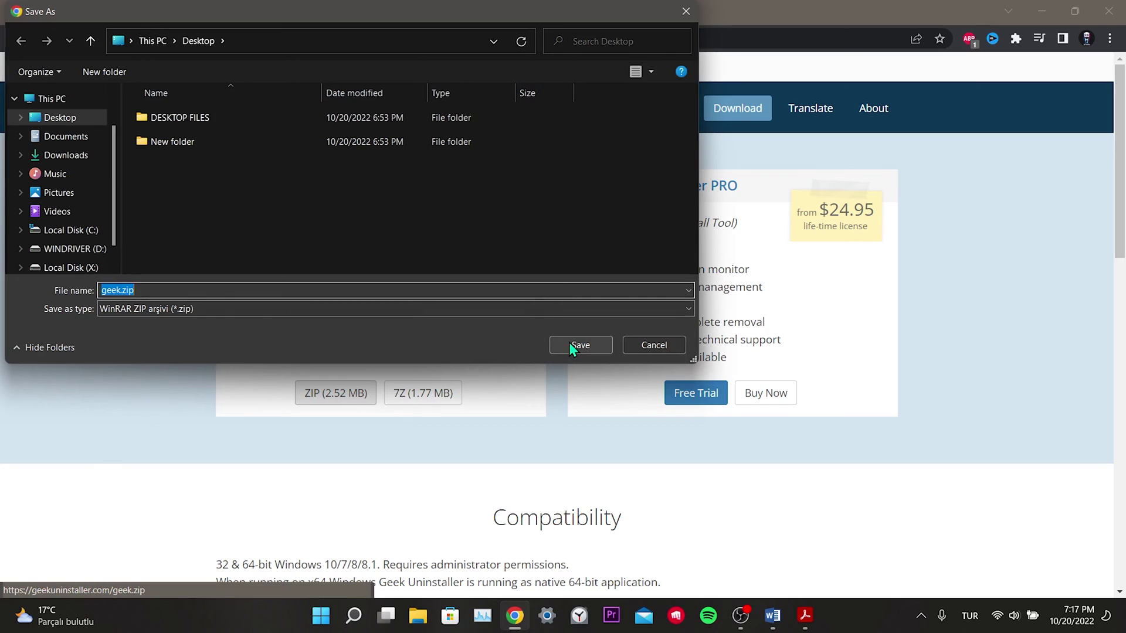
left_click(570, 344)
Show and refresh the desktop, run geek.exe from geek.zip, and close the archive window
key("super+d")
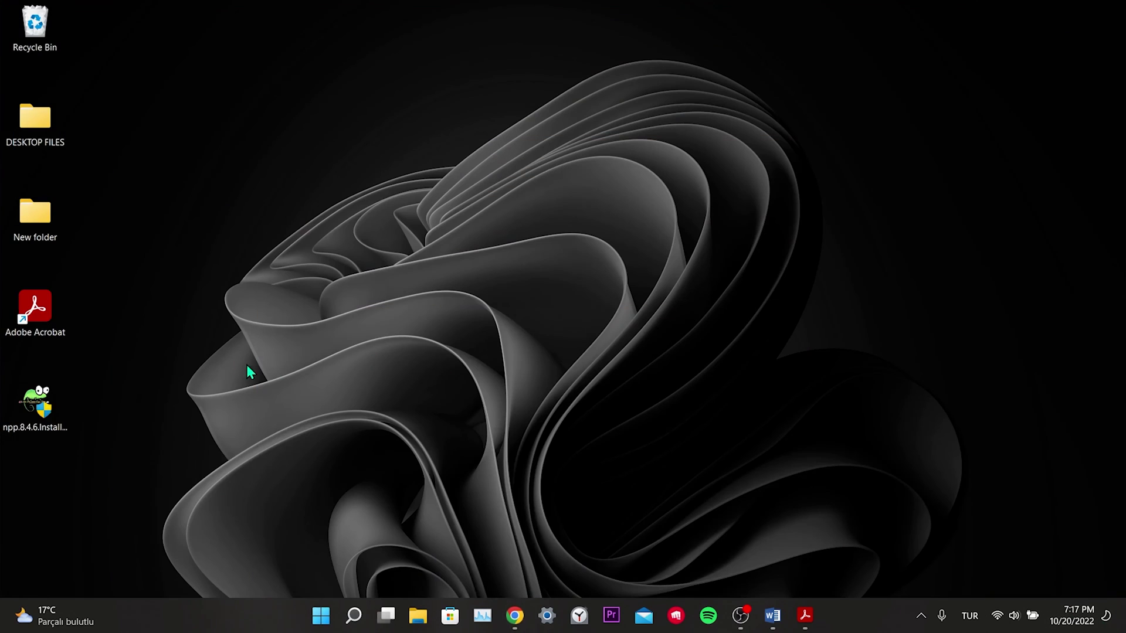
right_click(300, 292)
left_click(297, 328)
double_click(53, 490)
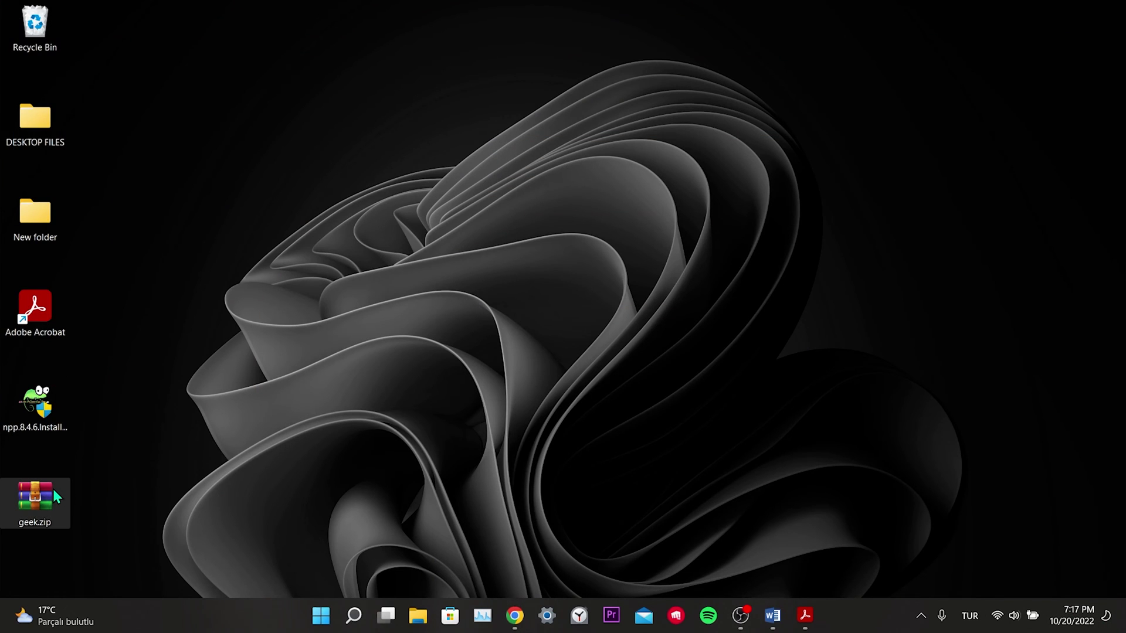
left_click(469, 185)
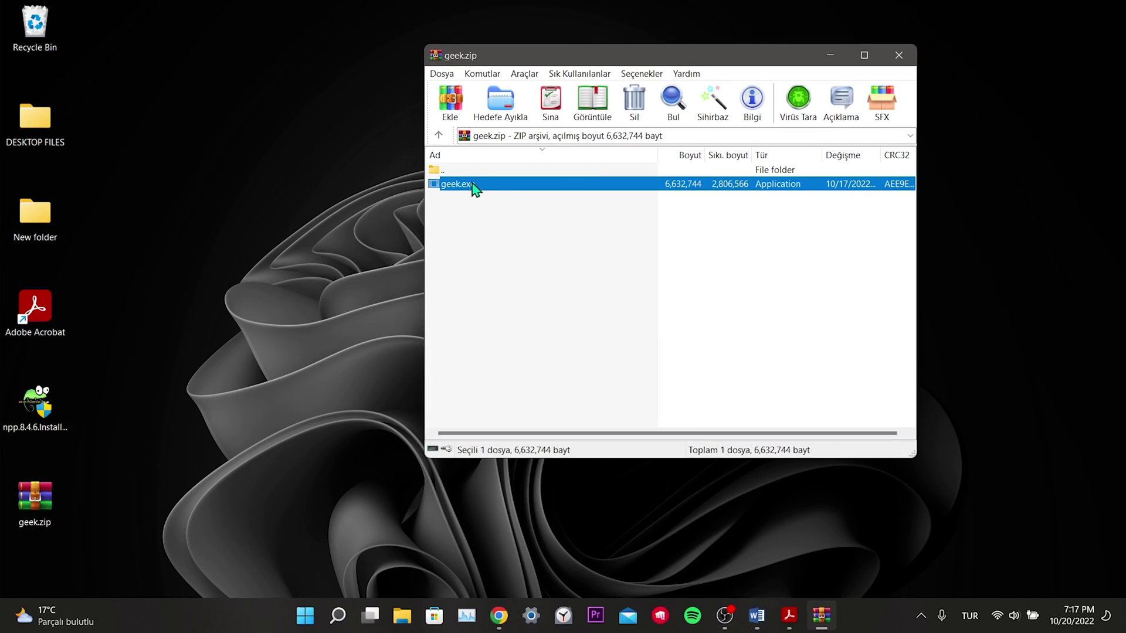
double_click(473, 185)
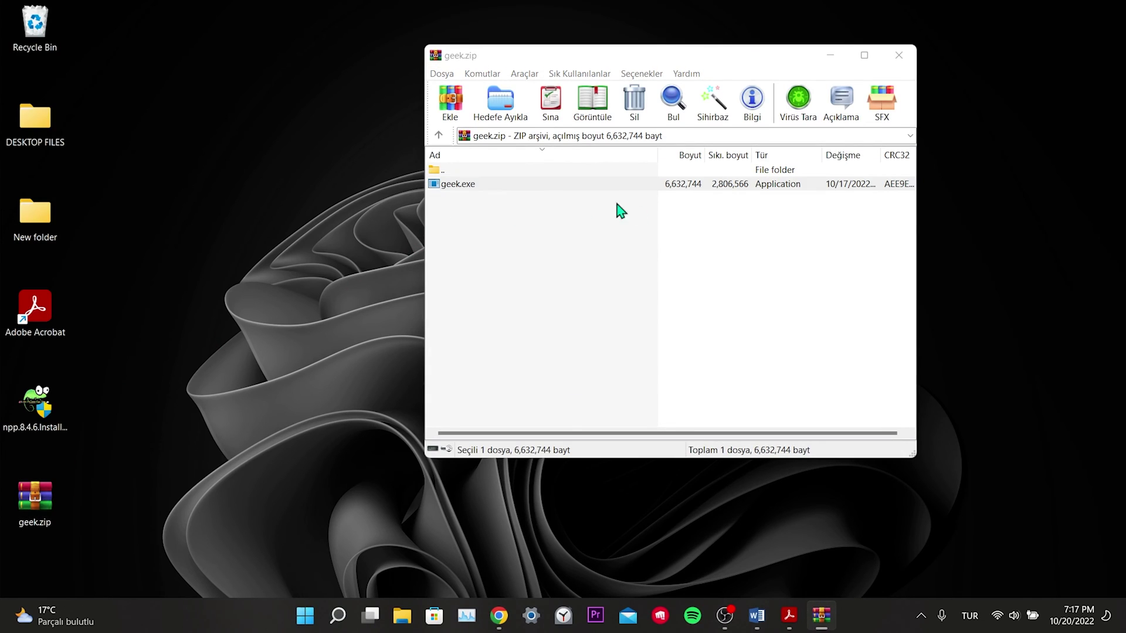
left_click(898, 55)
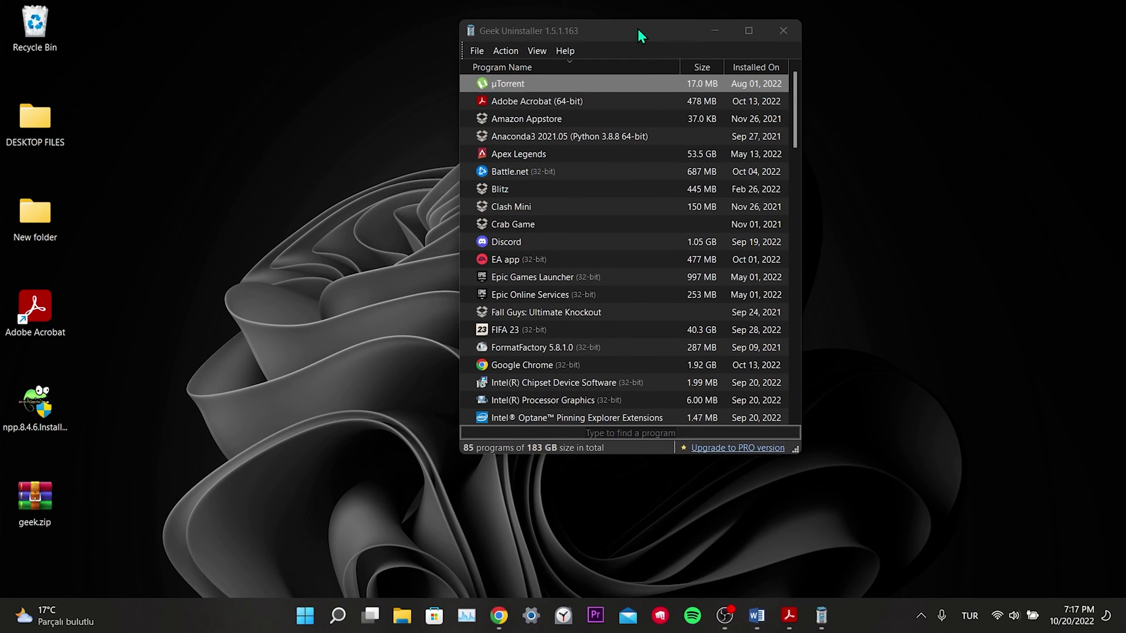
Uninstall Adobe Acrobat (64-bit) with Geek Uninstaller and confirm the removal
left_click_drag(638, 29, 694, 29)
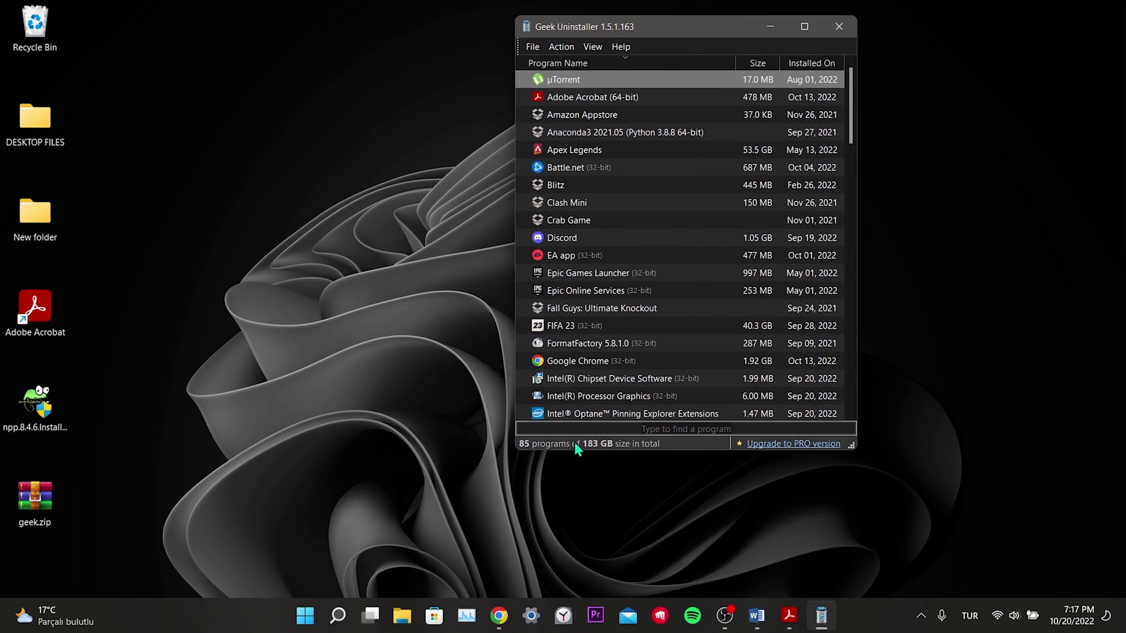
left_click(603, 98)
right_click(602, 99)
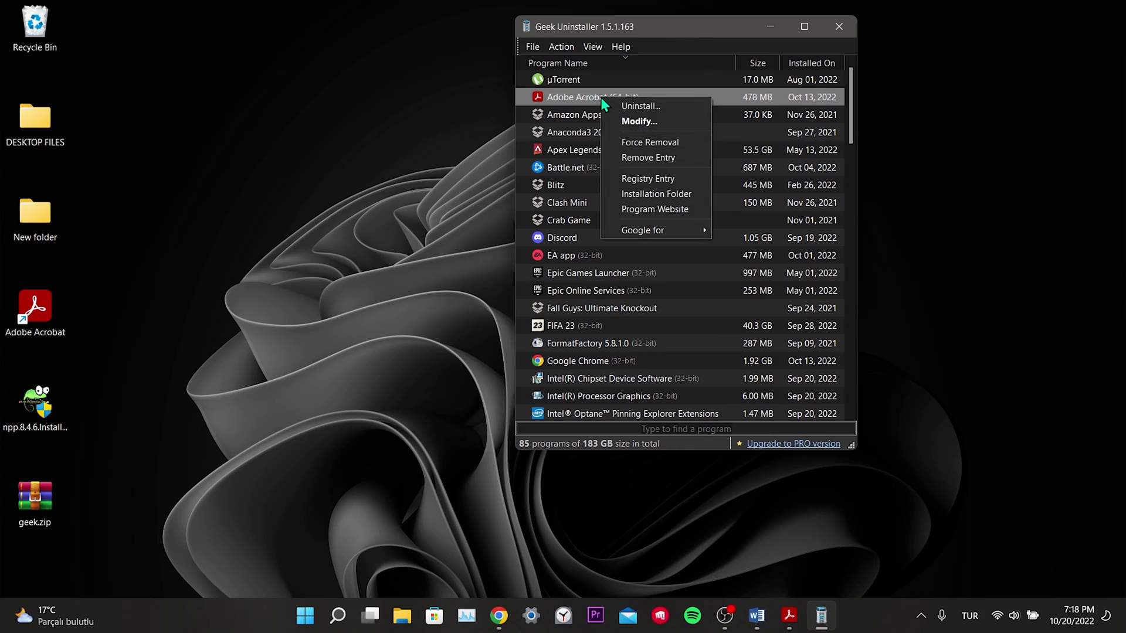
left_click(642, 105)
left_click(528, 332)
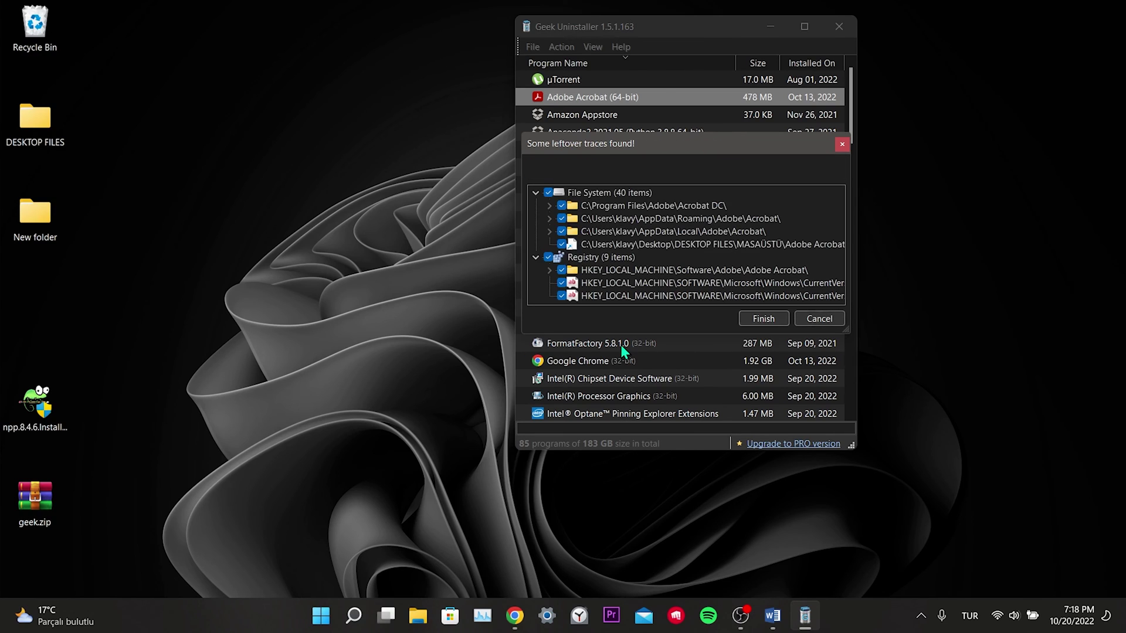
Remove all the leftover Adobe Acrobat files and registry entries, and close Geek Uninstaller
left_click(758, 323)
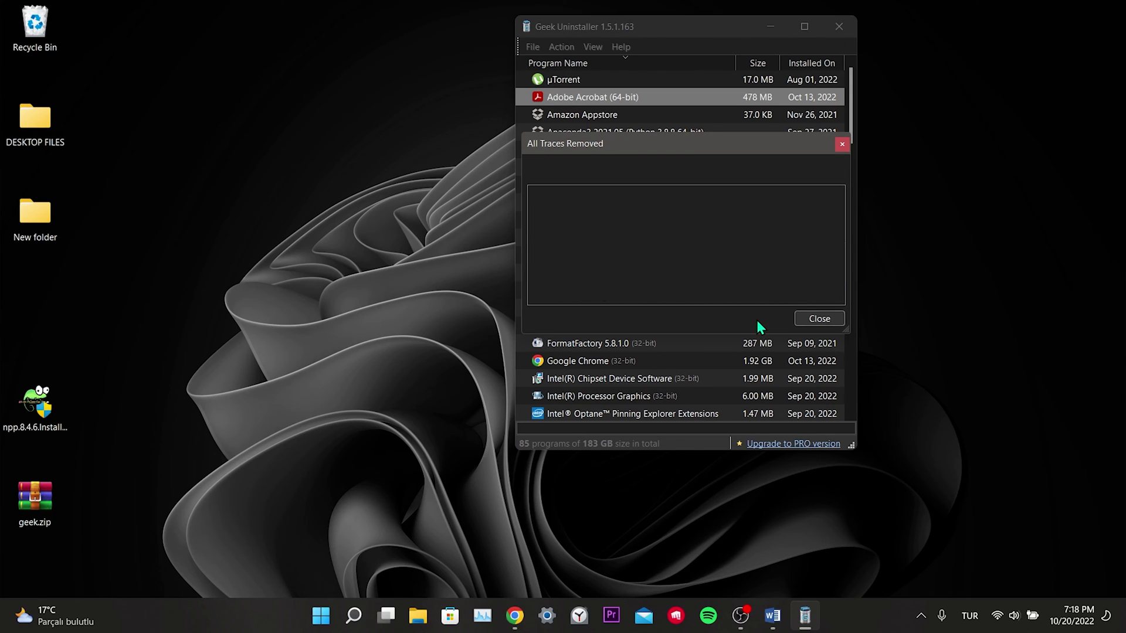
left_click(811, 320)
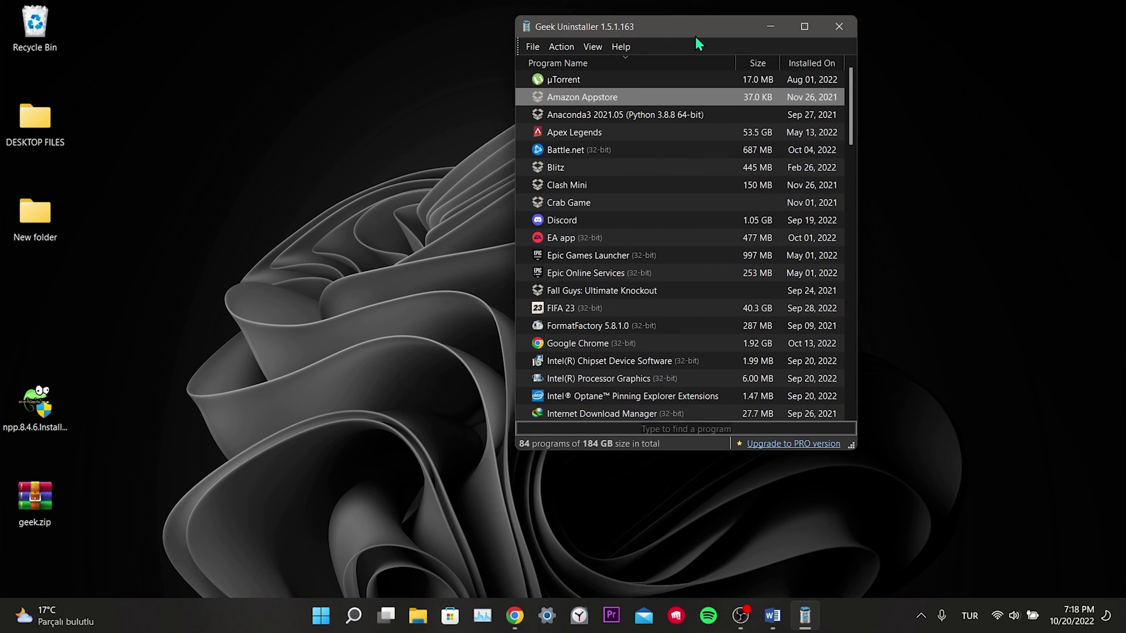
left_click_drag(695, 34, 648, 37)
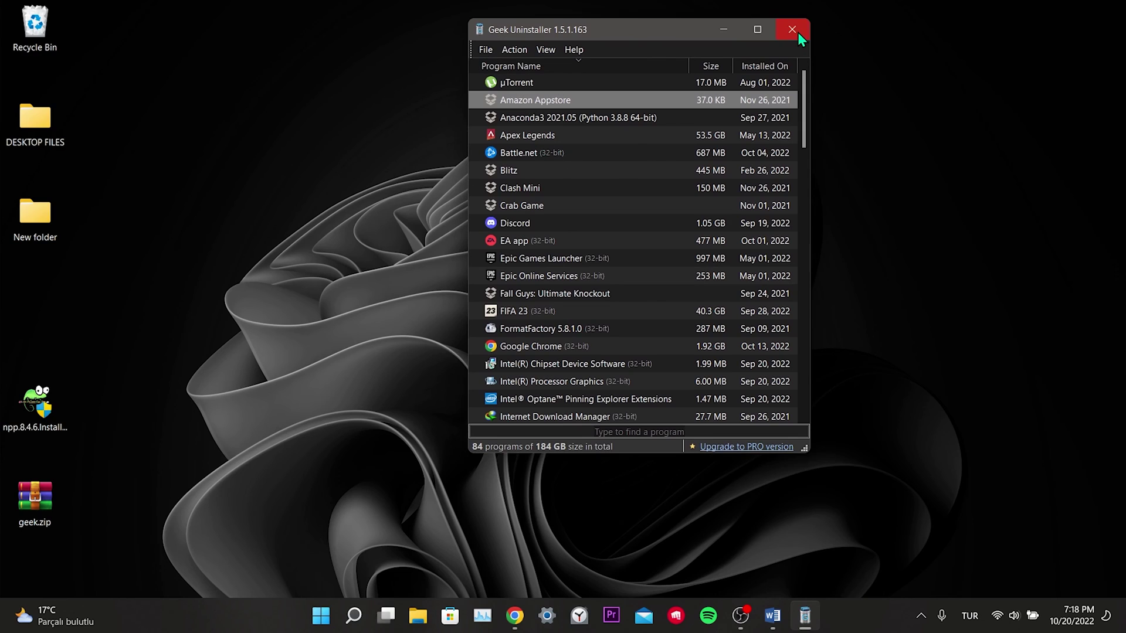
left_click(799, 34)
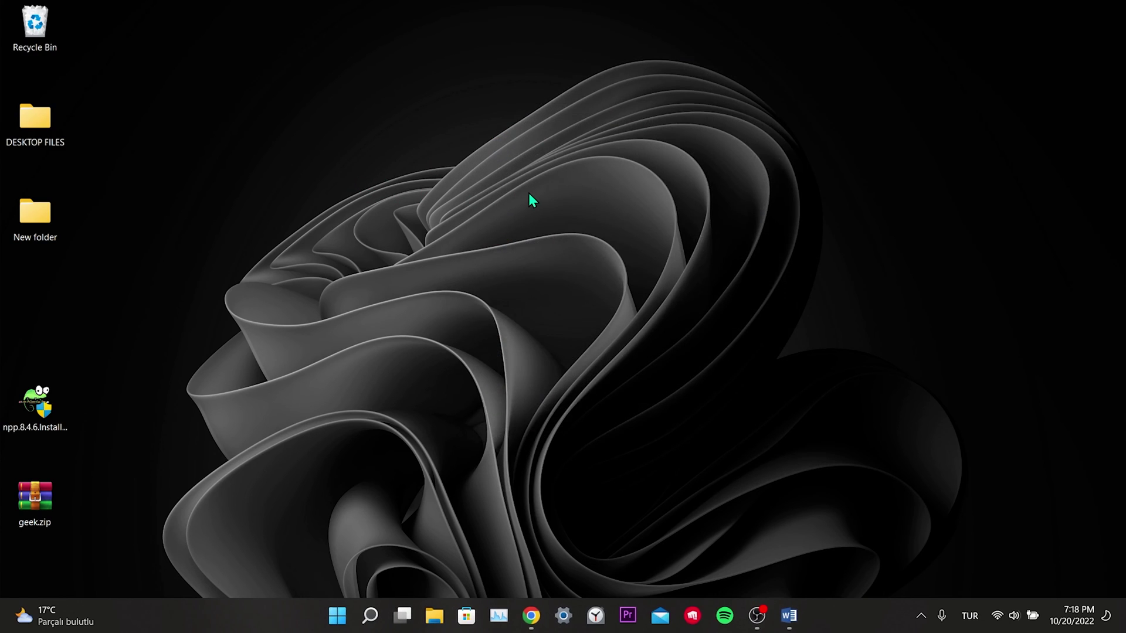